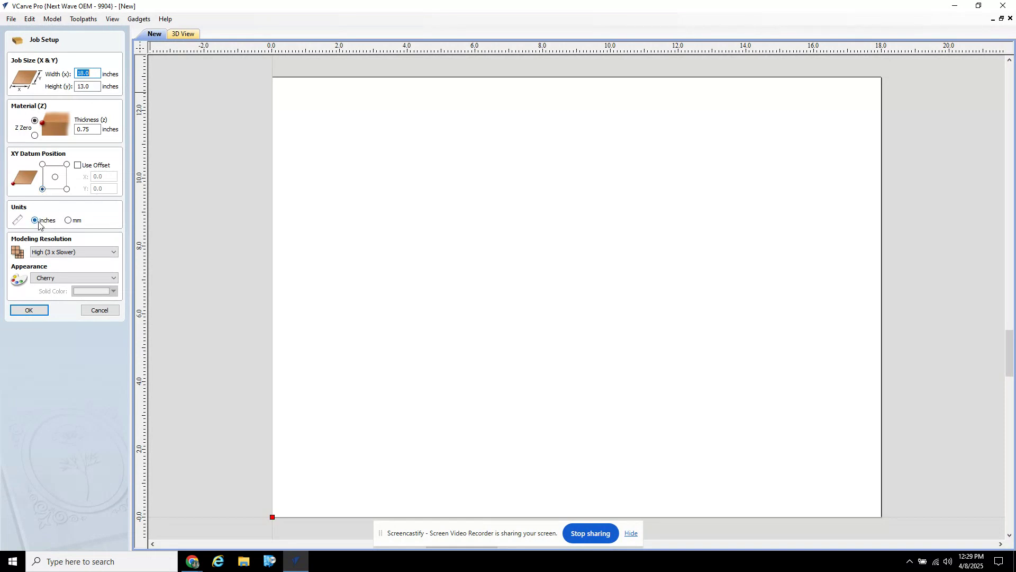
Accept the job setup of 18.0 by 13.0 inches with 0.75 inch material thickness
{"action": "left_click", "coordinate": [29, 310]}
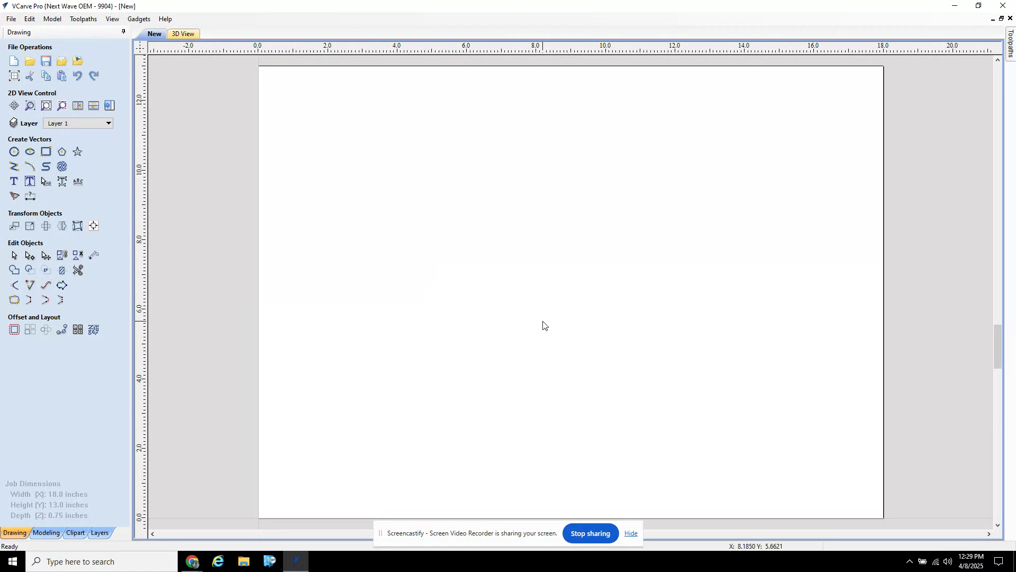
Switch to Chrome and search Google for "silhouetted bird" in a new tab
{"action": "left_click", "coordinate": [954, 11]}
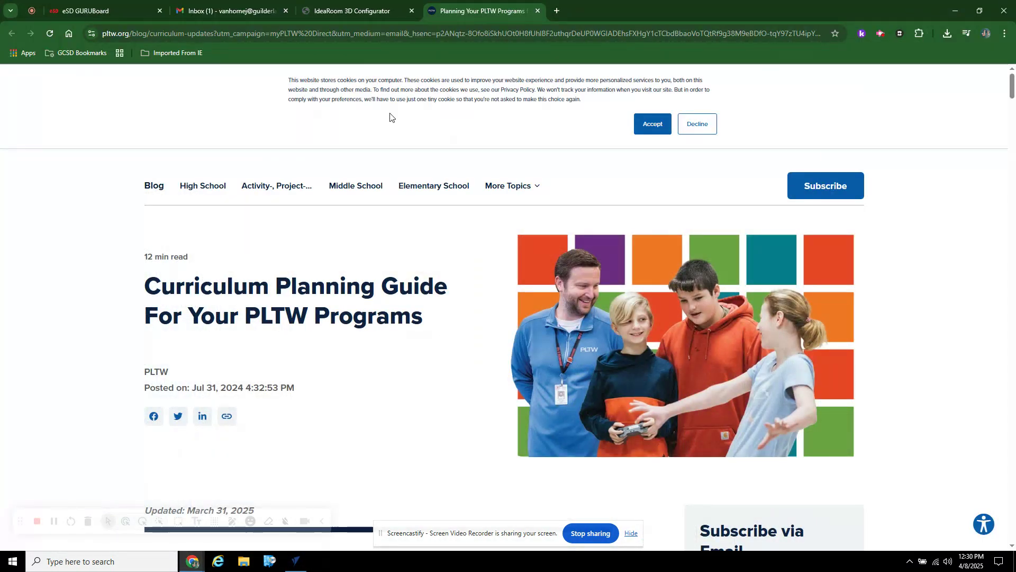
{"action": "left_click", "coordinate": [556, 11]}
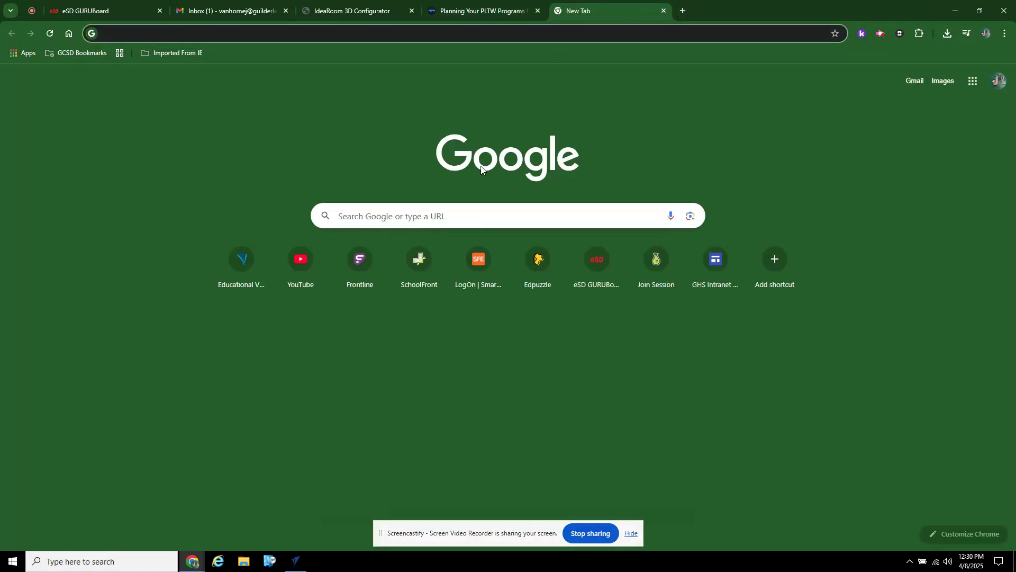
{"action": "left_click", "coordinate": [383, 215]}
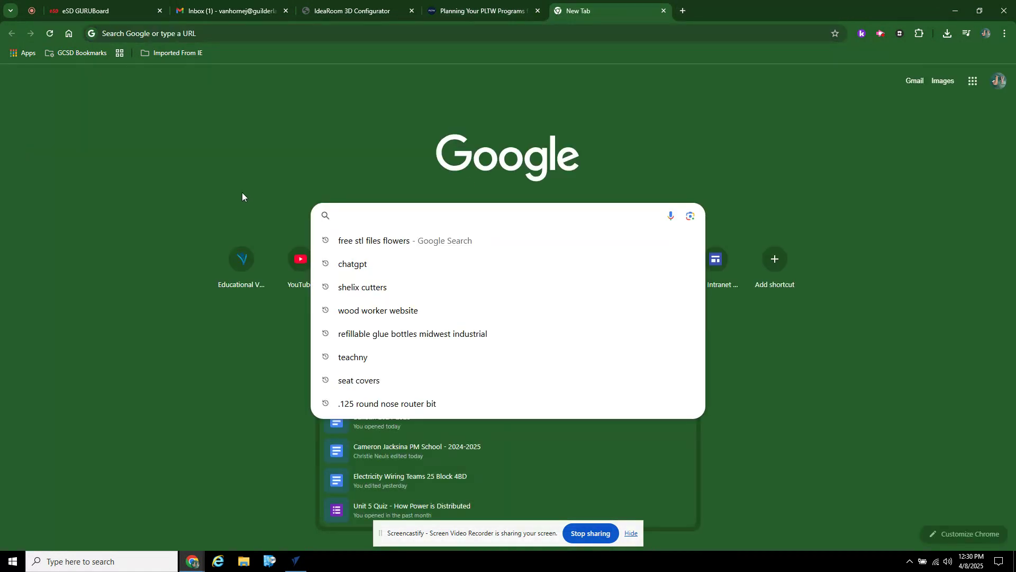
{"action": "type", "text": "silh"}
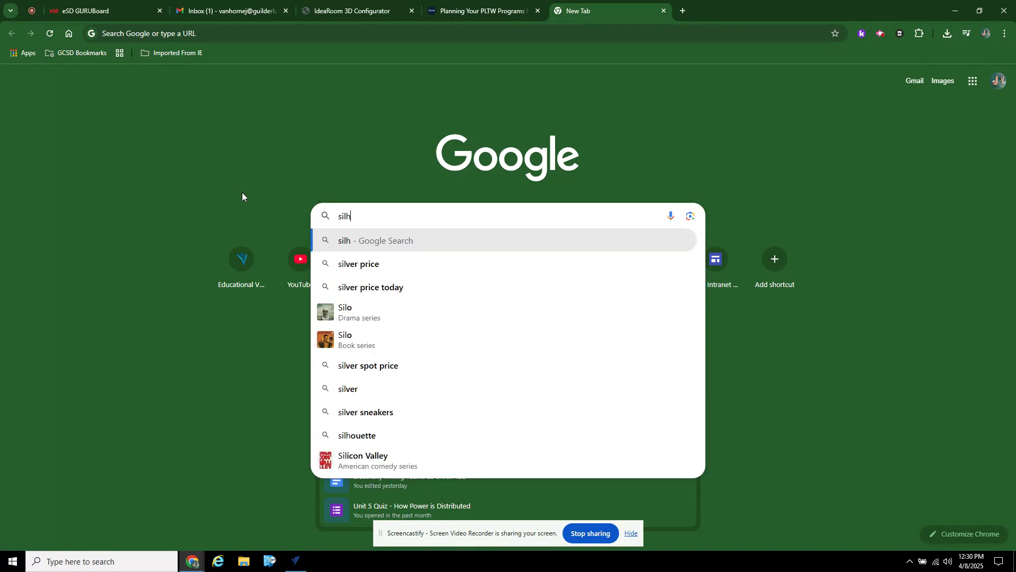
{"action": "type", "text": "ouet"}
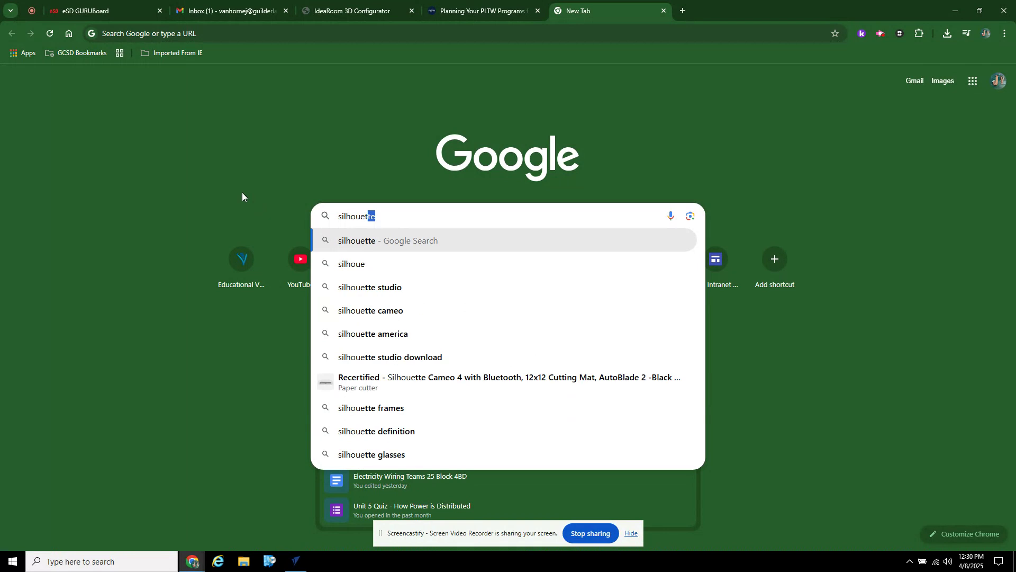
{"action": "type", "text": "ted "}
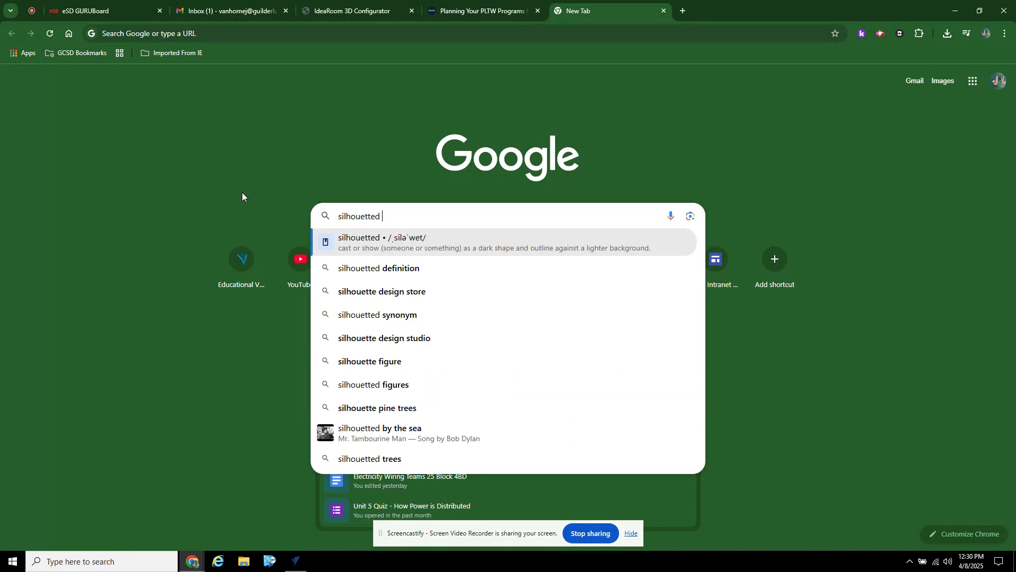
{"action": "type", "text": "bird"}
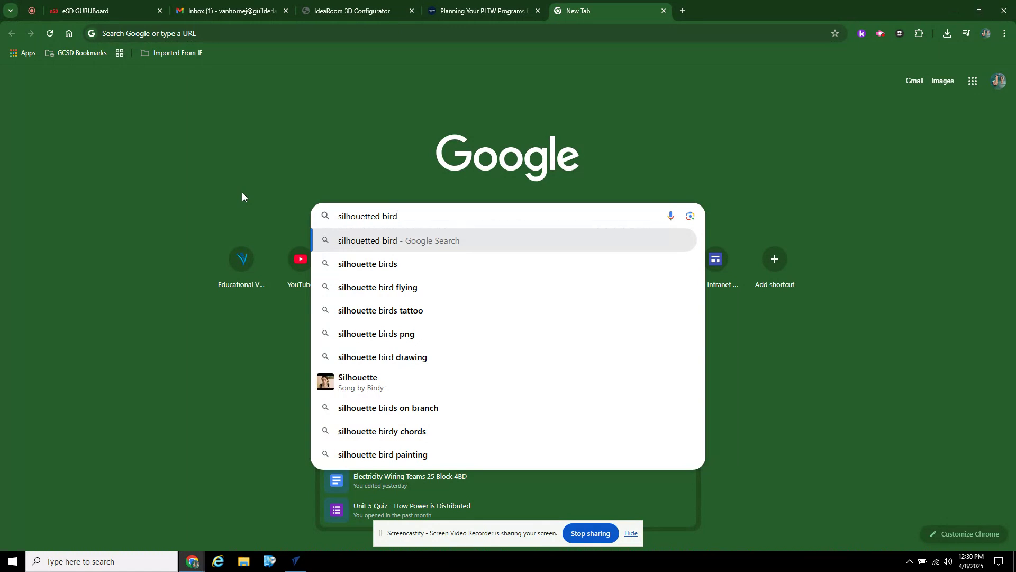
{"action": "key", "text": "Return"}
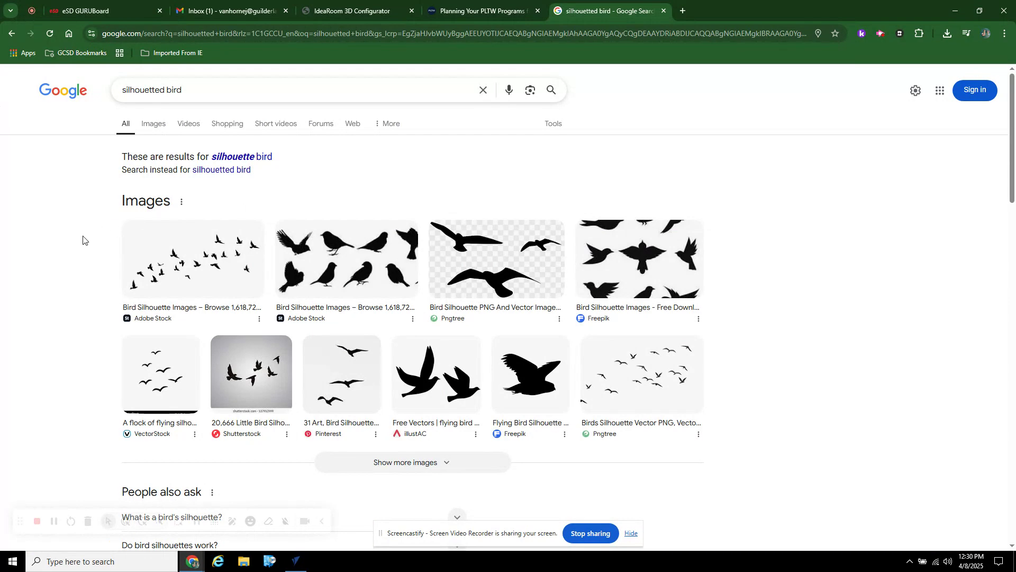
Look through the search results for solid black bird silhouette images suitable for tracing
{"action": "scroll", "coordinate": [82, 240], "scroll_direction": "down", "scroll_amount": 1}
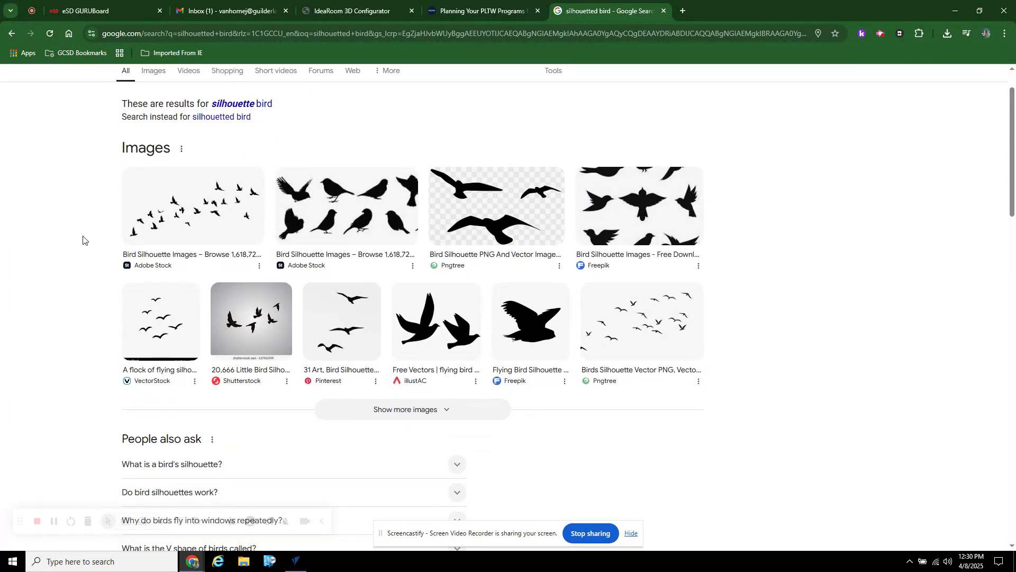
{"action": "scroll", "coordinate": [82, 240], "scroll_direction": "down", "scroll_amount": 6}
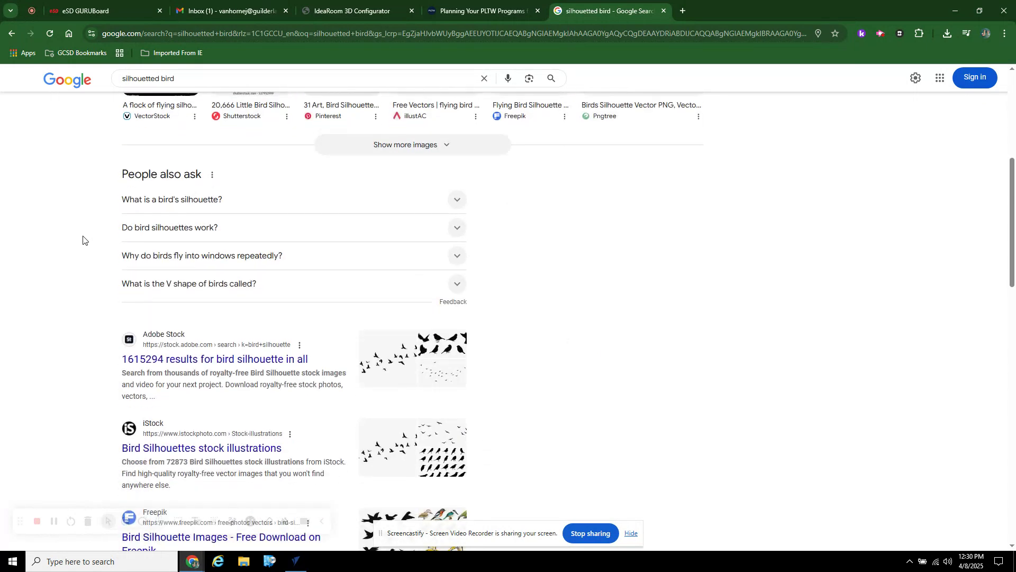
{"action": "scroll", "coordinate": [83, 239], "scroll_direction": "down", "scroll_amount": 1}
{"action": "scroll", "coordinate": [83, 240], "scroll_direction": "up", "scroll_amount": 1}
{"action": "scroll", "coordinate": [82, 240], "scroll_direction": "down", "scroll_amount": 3}
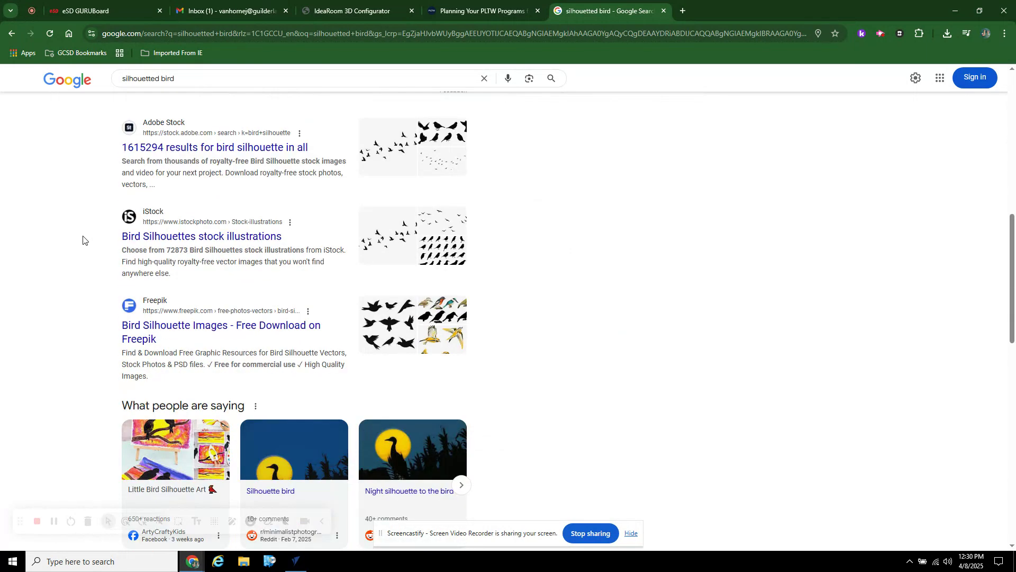
{"action": "scroll", "coordinate": [83, 240], "scroll_direction": "down", "scroll_amount": 1}
{"action": "scroll", "coordinate": [83, 240], "scroll_direction": "down", "scroll_amount": 3}
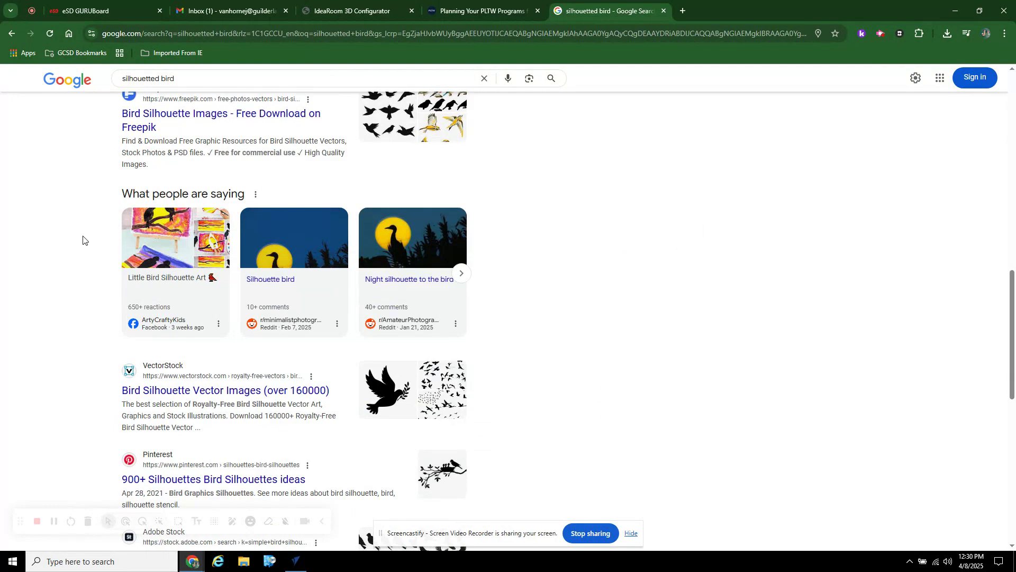
{"action": "scroll", "coordinate": [83, 240], "scroll_direction": "up", "scroll_amount": 13}
{"action": "scroll", "coordinate": [83, 240], "scroll_direction": "up", "scroll_amount": 1}
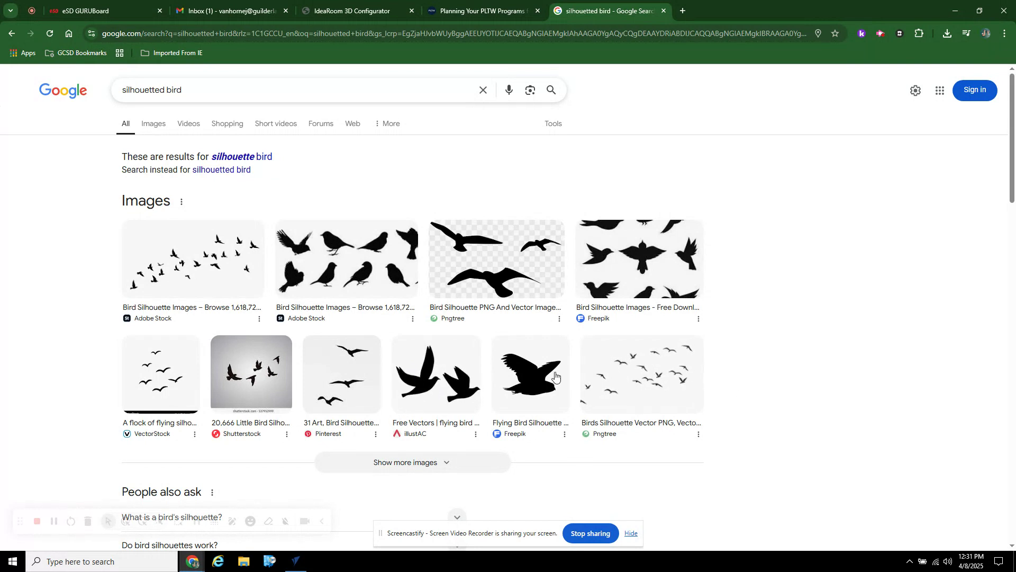
Open the illustAC flying bird silhouette result showing two birds and copy its preview image
{"action": "left_click", "coordinate": [434, 378]}
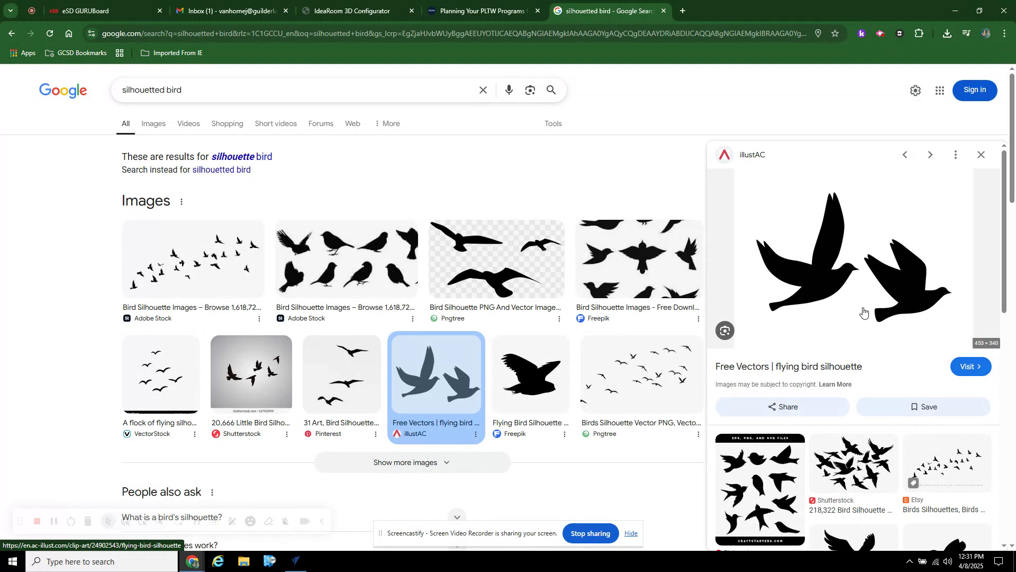
{"action": "right_click", "coordinate": [799, 252]}
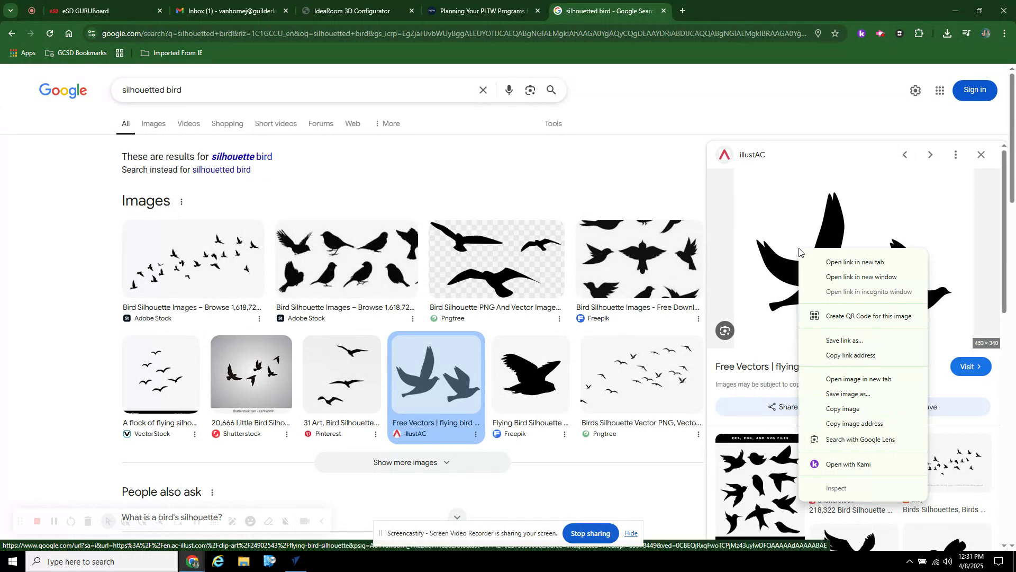
{"action": "left_click", "coordinate": [841, 410]}
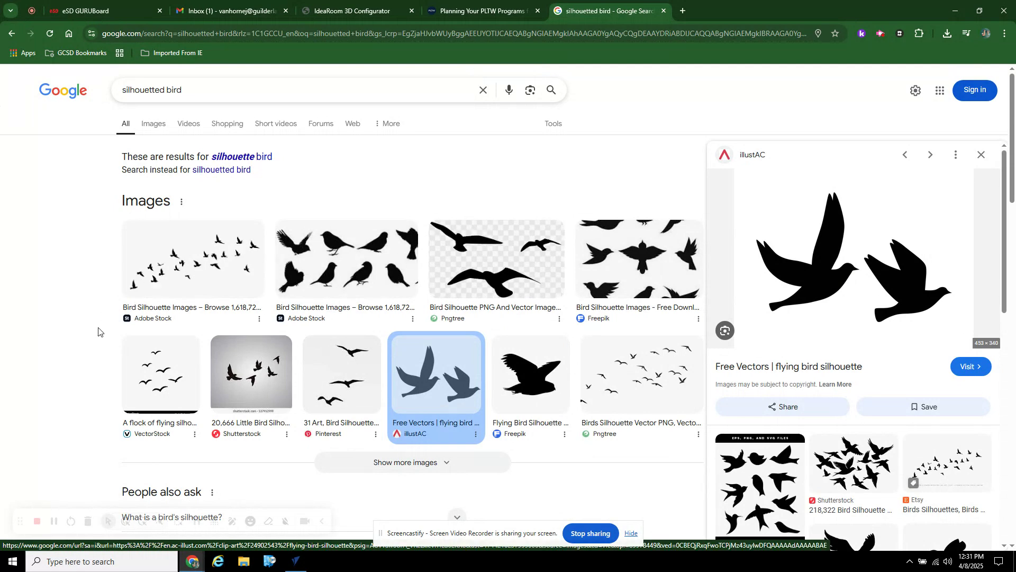
Open Paint, paste the copied bird image and trim the canvas around it to about 4.44 × 3.26 in
{"action": "left_click", "coordinate": [84, 562]}
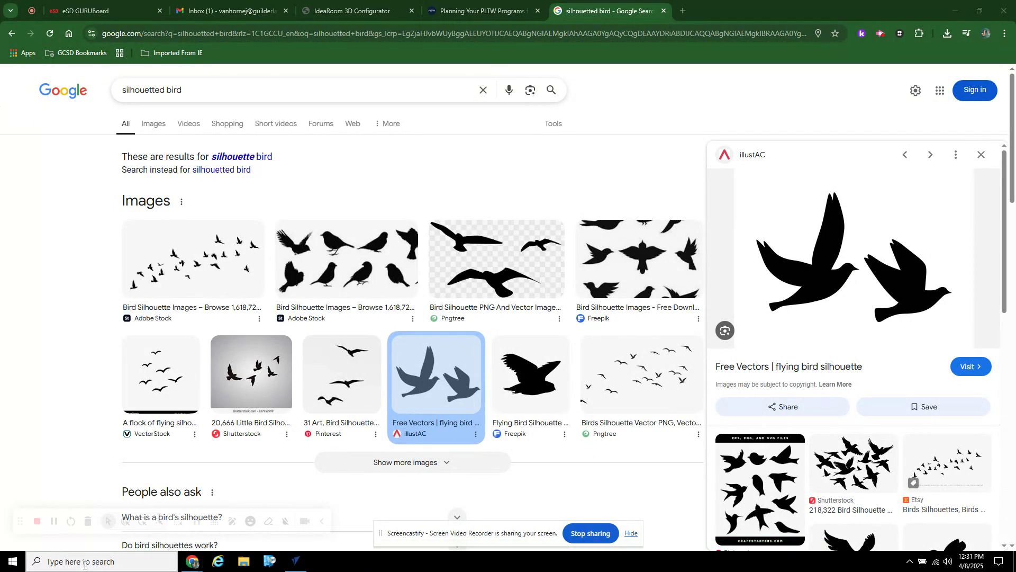
{"action": "type", "text": "pa"}
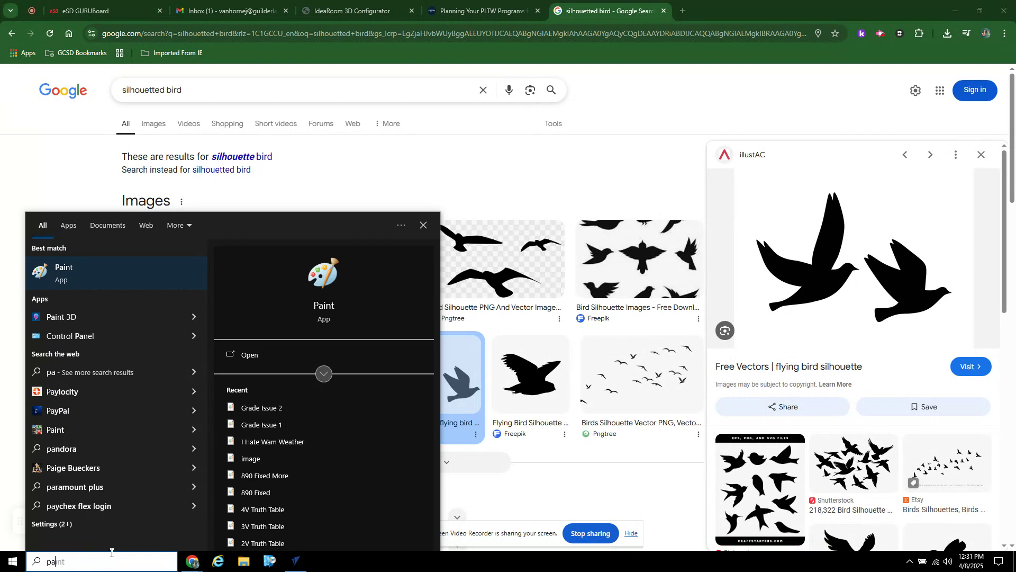
{"action": "left_click", "coordinate": [324, 307]}
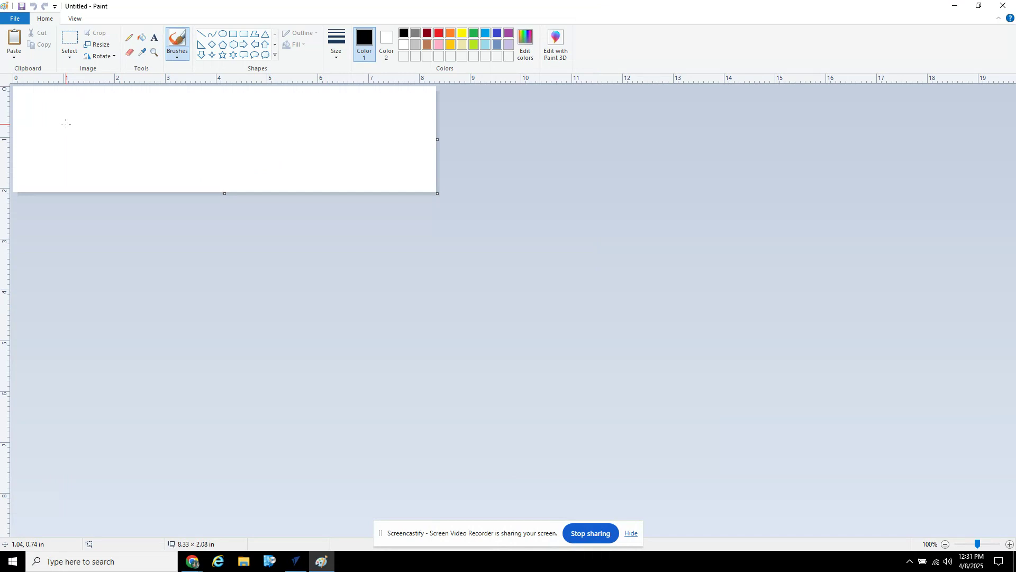
{"action": "key", "text": "ctrl+v"}
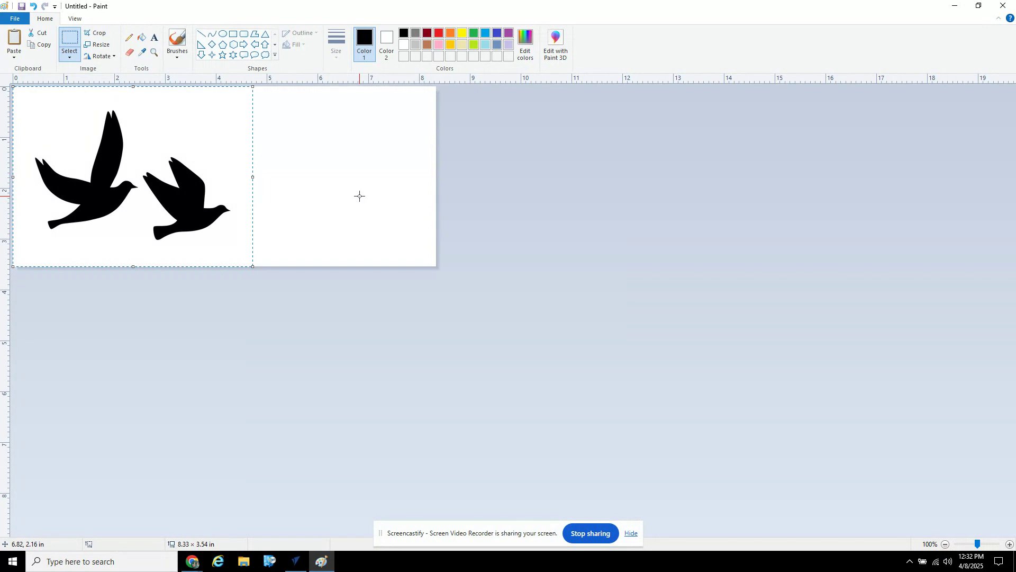
{"action": "left_click", "coordinate": [328, 337]}
{"action": "left_click_drag", "start_coordinate": [437, 268], "coordinate": [236, 252]}
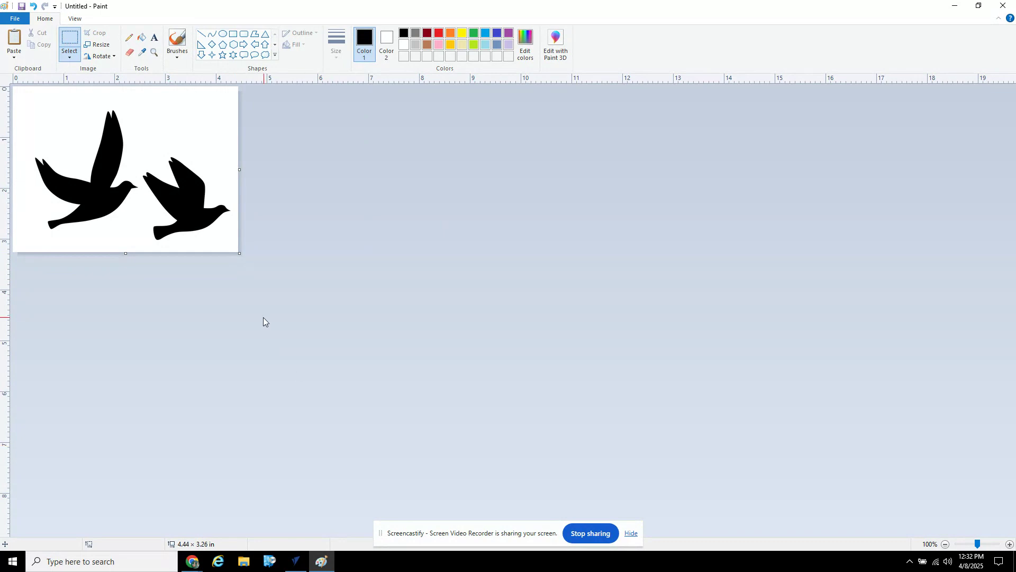
Save the picture as a JPEG named "Birds" in the Downloads folder and close Paint
{"action": "left_click", "coordinate": [14, 20]}
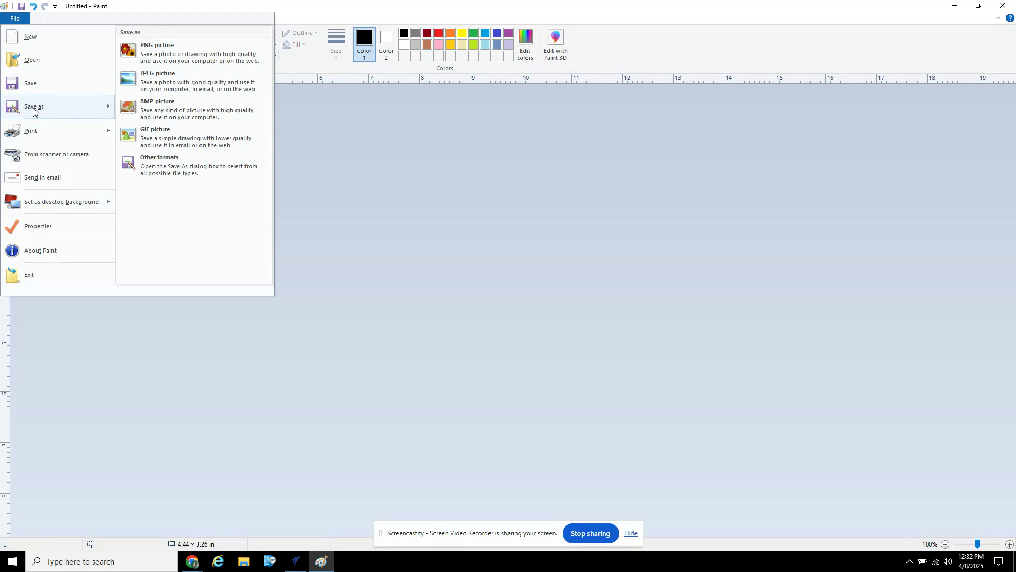
{"action": "left_click", "coordinate": [33, 108]}
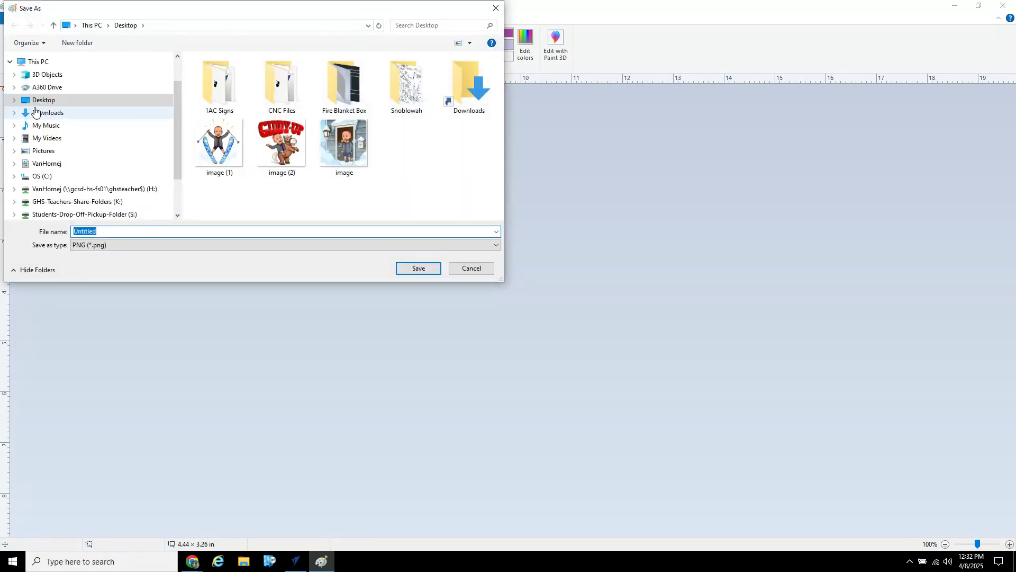
{"action": "left_click", "coordinate": [46, 117]}
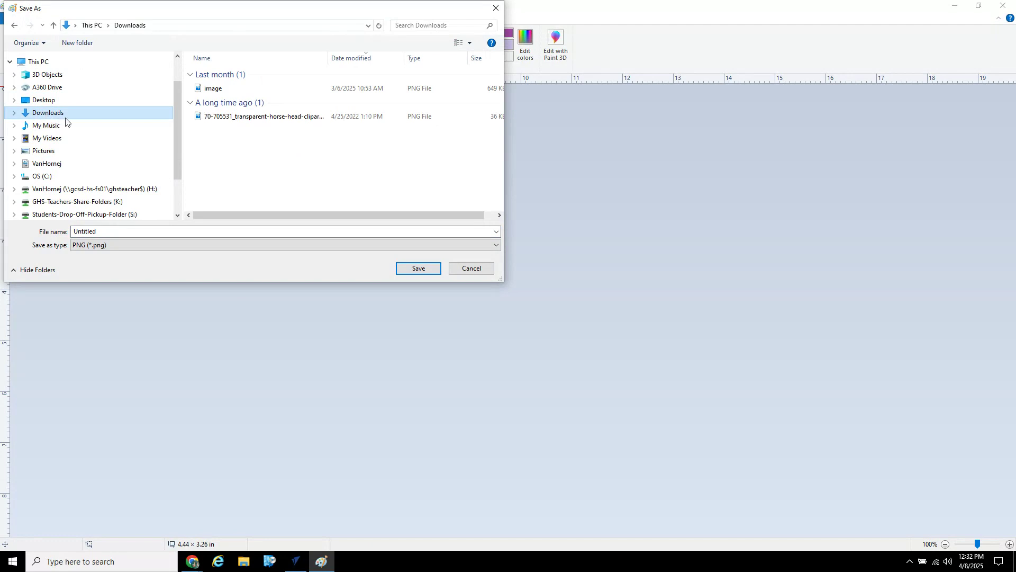
{"action": "left_click", "coordinate": [101, 247]}
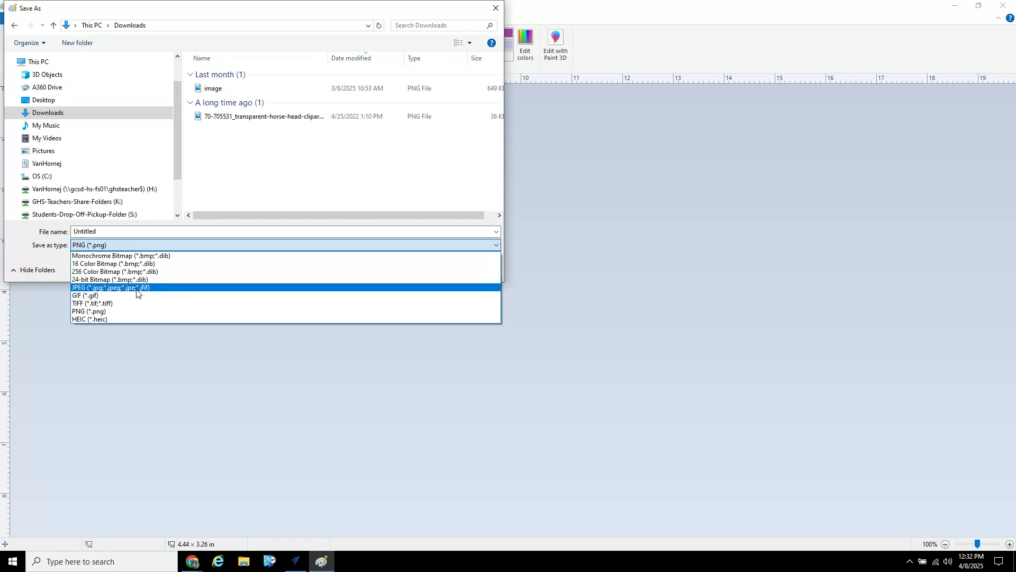
{"action": "left_click", "coordinate": [79, 287]}
{"action": "double_click", "coordinate": [103, 230]}
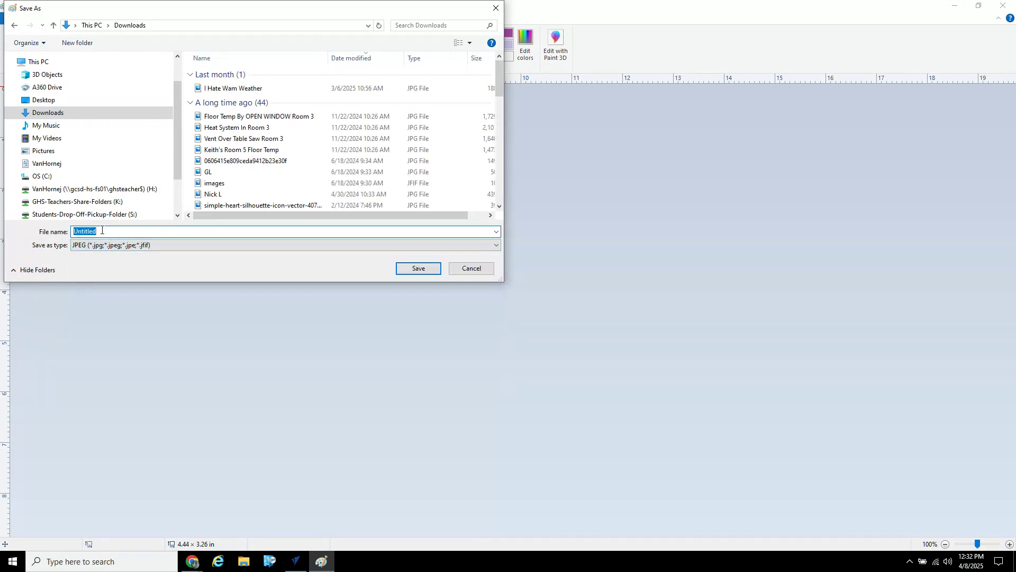
{"action": "type", "text": "Birds"}
{"action": "left_click", "coordinate": [419, 268]}
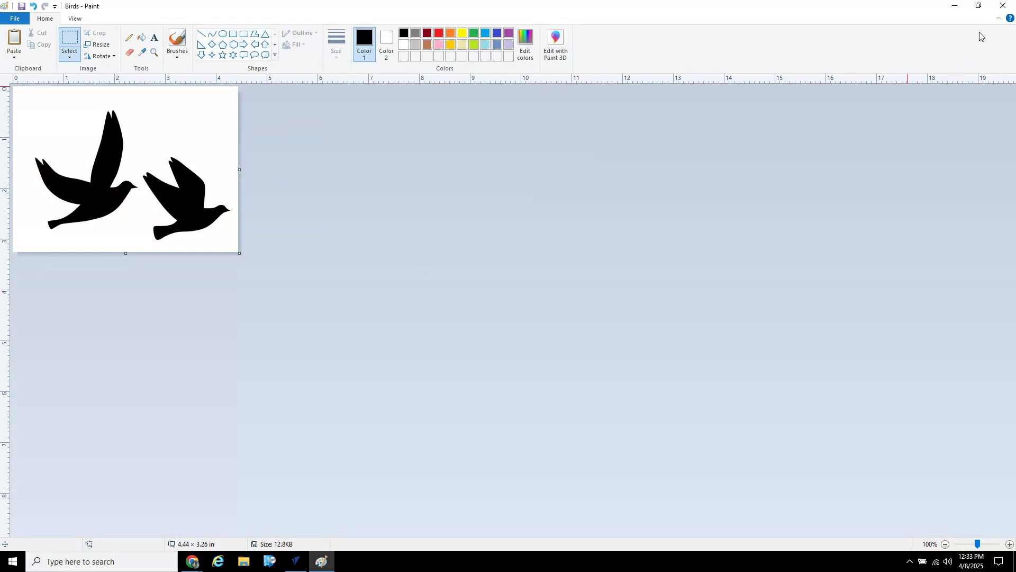
{"action": "left_click", "coordinate": [1004, 7]}
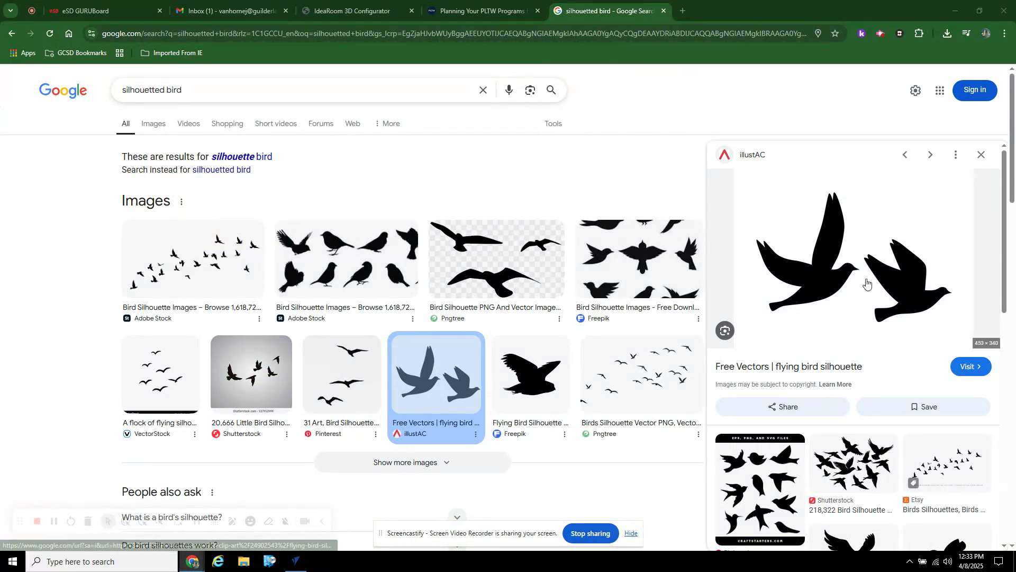
Close the bird image search tab and switch back to VCarve Pro
{"action": "scroll", "coordinate": [846, 345], "scroll_direction": "down", "scroll_amount": 4}
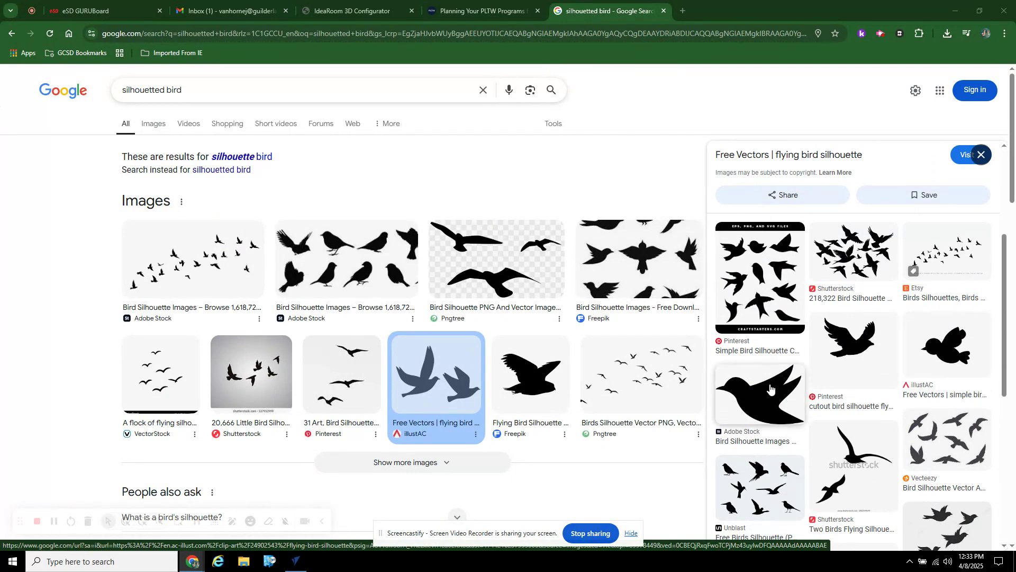
{"action": "scroll", "coordinate": [825, 381], "scroll_direction": "down", "scroll_amount": 2}
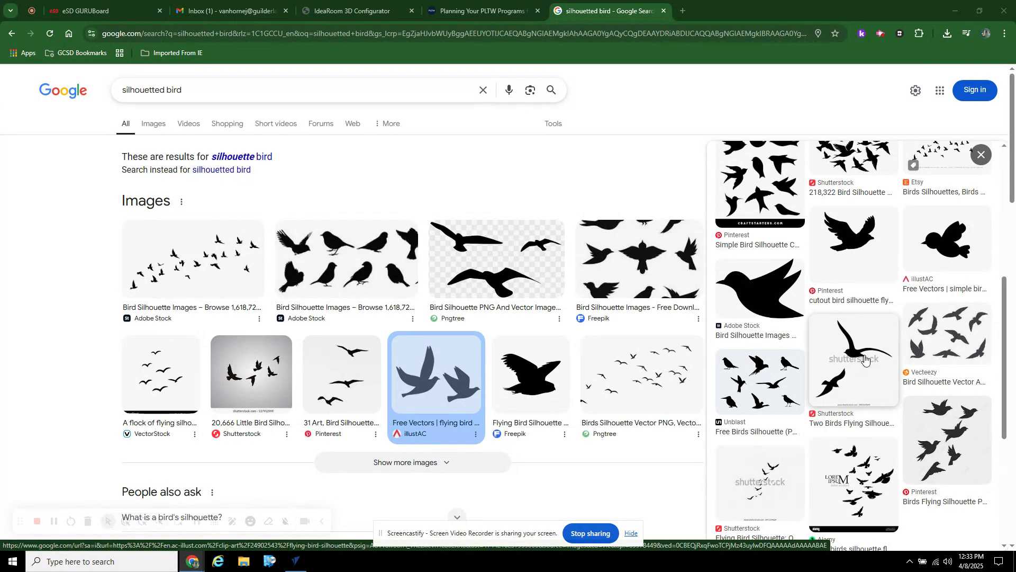
{"action": "scroll", "coordinate": [865, 360], "scroll_direction": "down", "scroll_amount": 2}
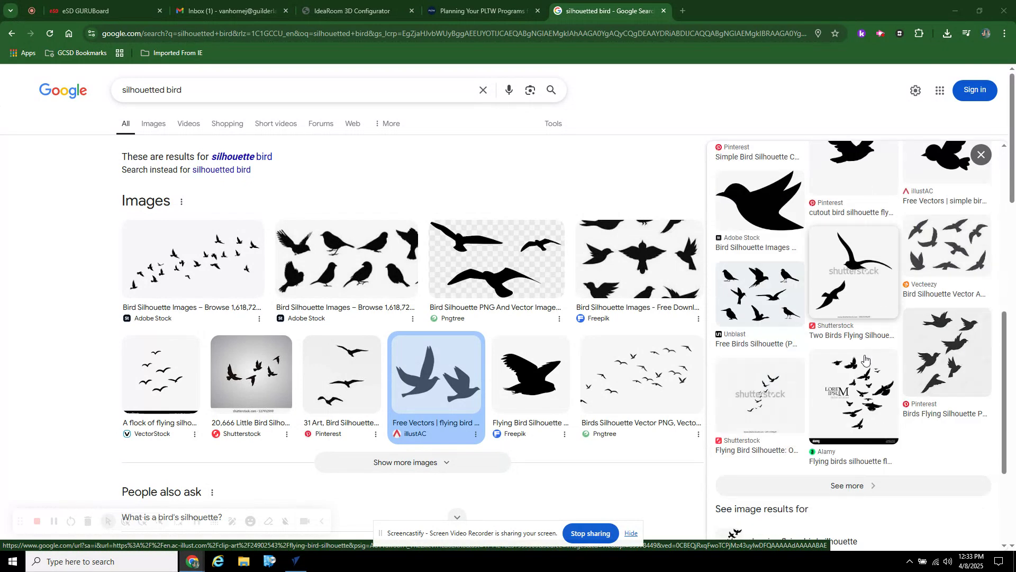
{"action": "scroll", "coordinate": [865, 360], "scroll_direction": "up", "scroll_amount": 2}
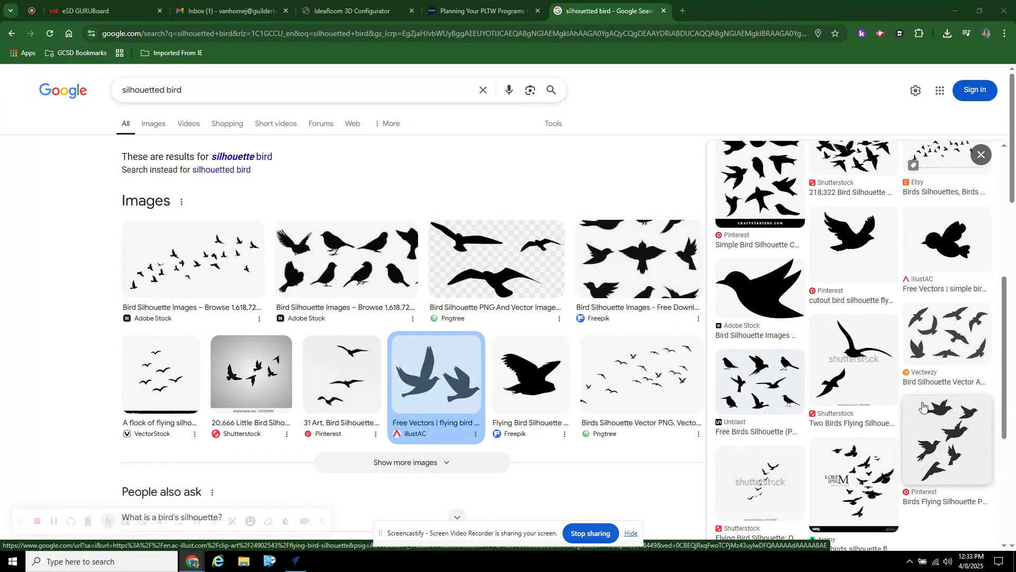
{"action": "left_click", "coordinate": [663, 11]}
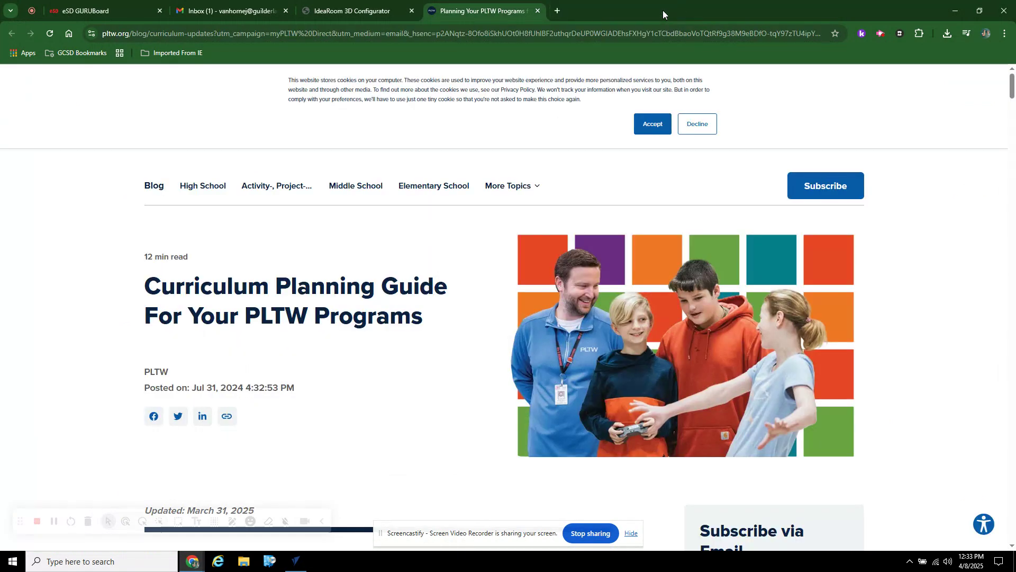
{"action": "left_click", "coordinate": [294, 564]}
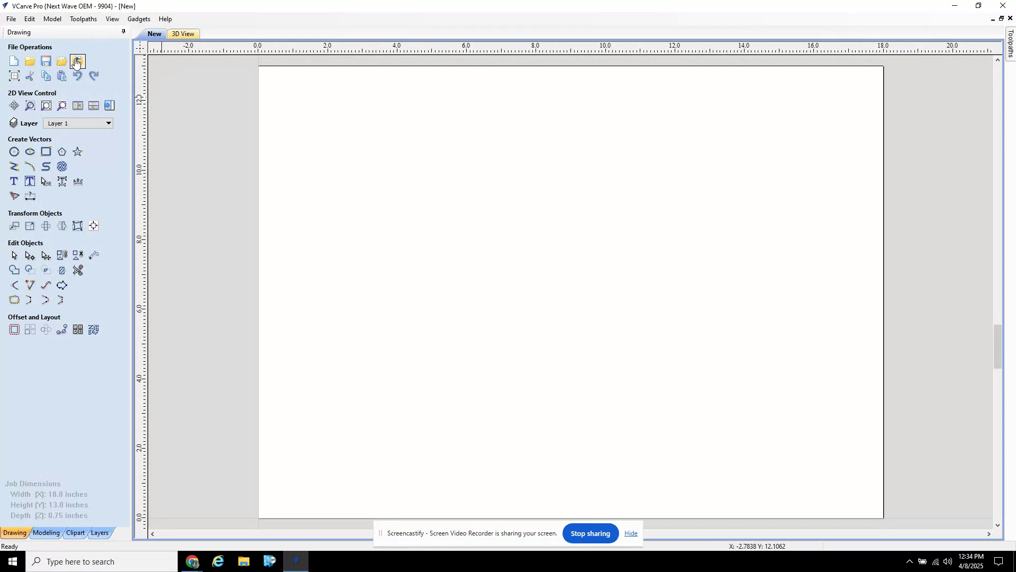
Import the "Birds" JPG from the Downloads folder into the drawing as a bitmap
{"action": "left_click", "coordinate": [78, 61]}
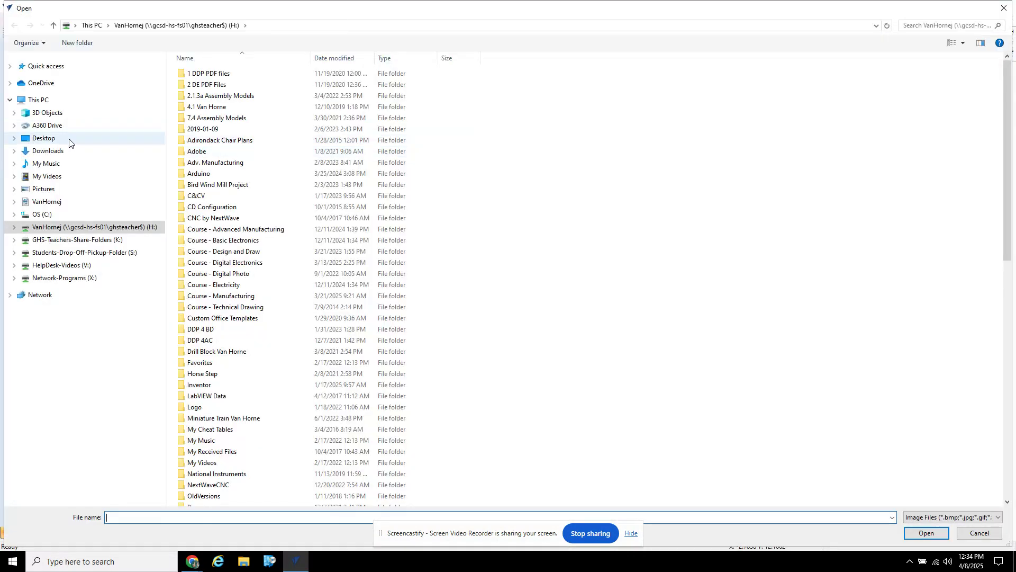
{"action": "left_click", "coordinate": [49, 150]}
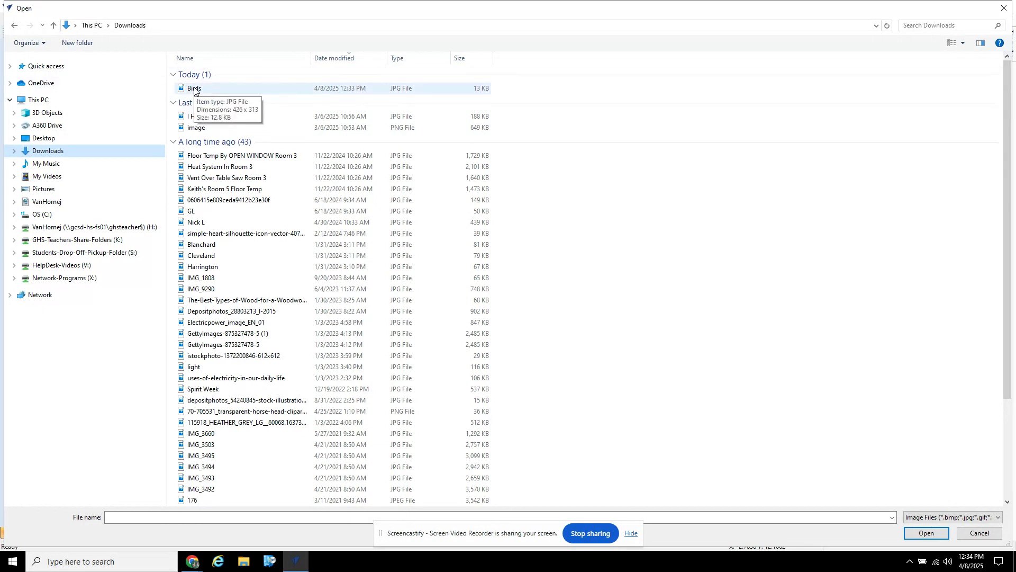
{"action": "double_click", "coordinate": [194, 88]}
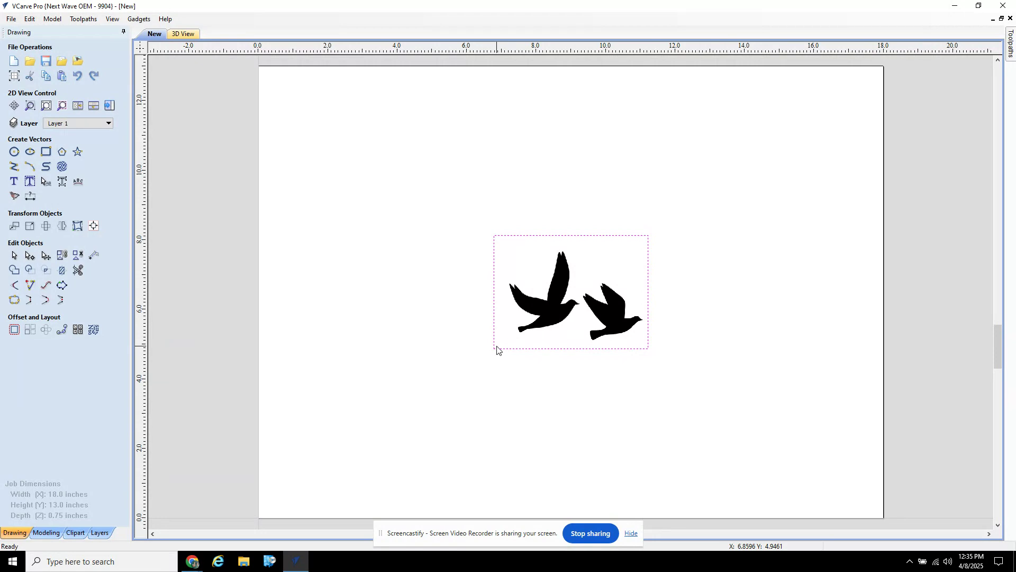
Resize the bird bitmap from its corners, first enlarging it across the material, then shrinking it to about 2.51 × 1.84 in
{"action": "left_click", "coordinate": [617, 236]}
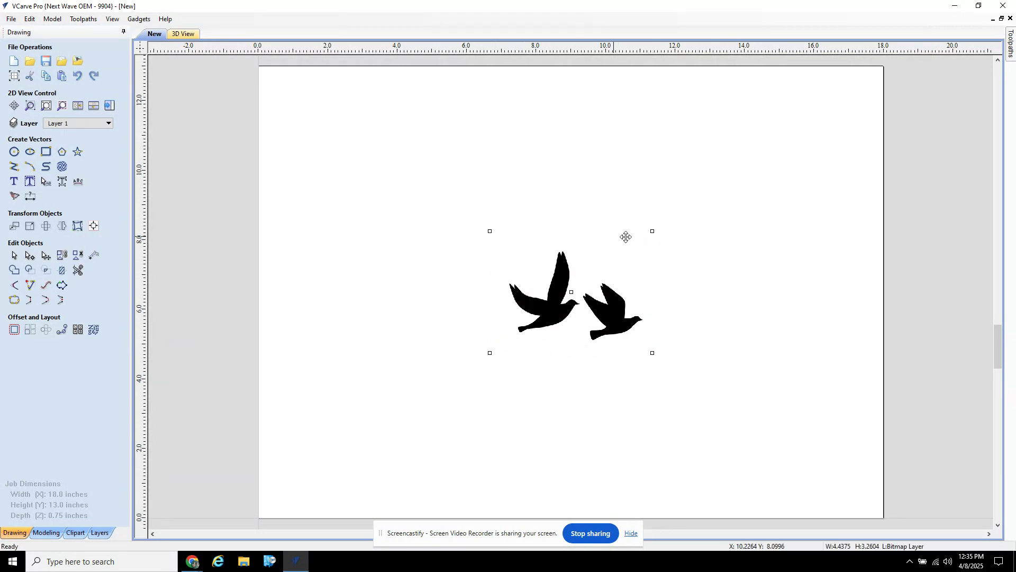
{"action": "left_click", "coordinate": [655, 233]}
{"action": "left_click", "coordinate": [579, 281]}
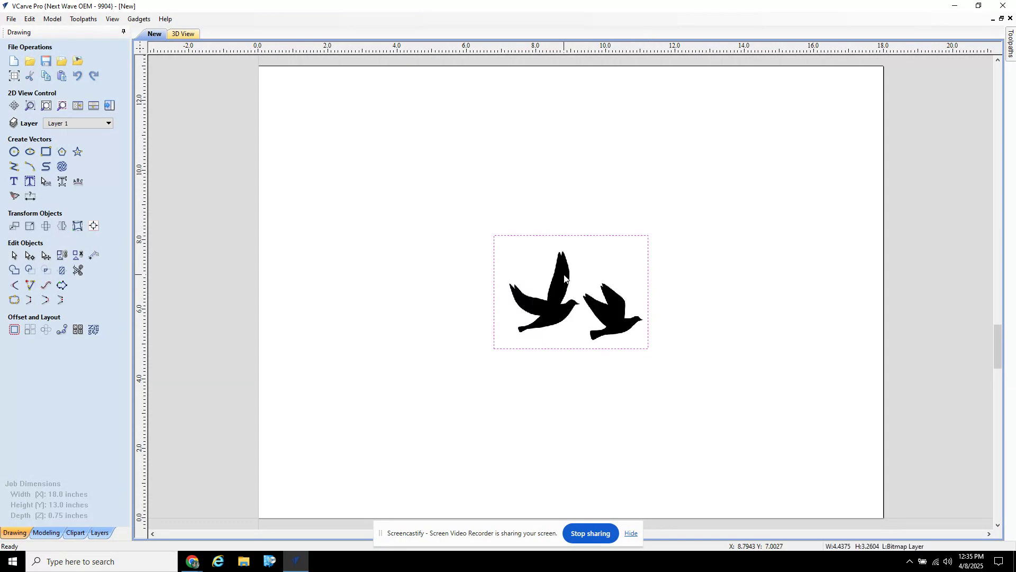
{"action": "left_click", "coordinate": [644, 238]}
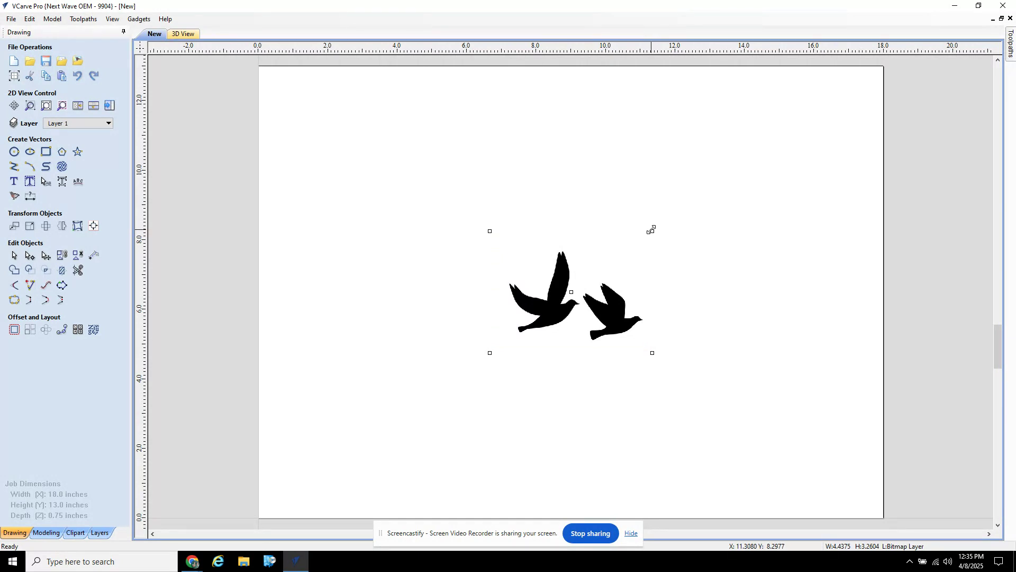
{"action": "left_click_drag", "start_coordinate": [651, 228], "coordinate": [853, 97]}
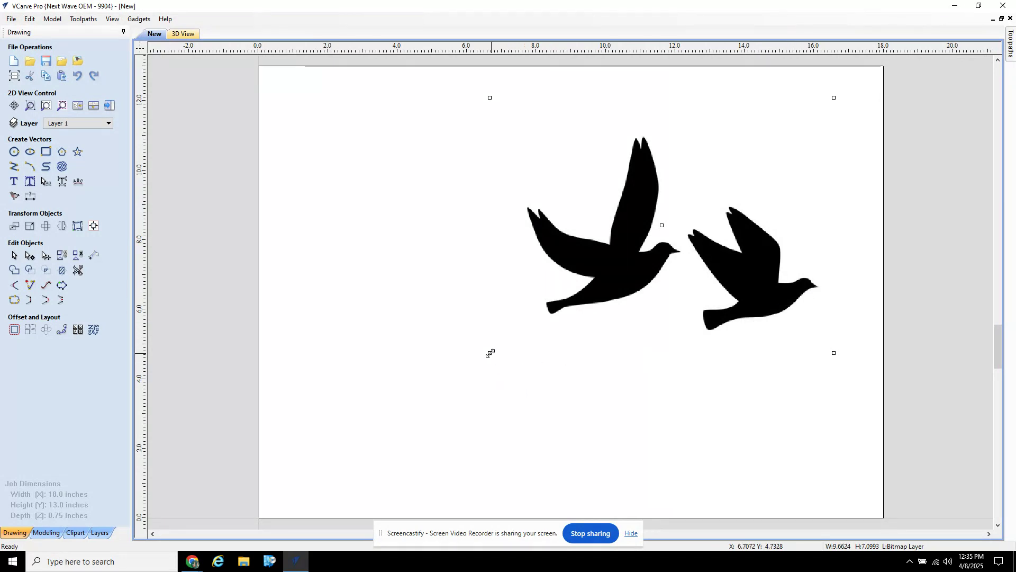
{"action": "left_click_drag", "start_coordinate": [491, 354], "coordinate": [285, 497]}
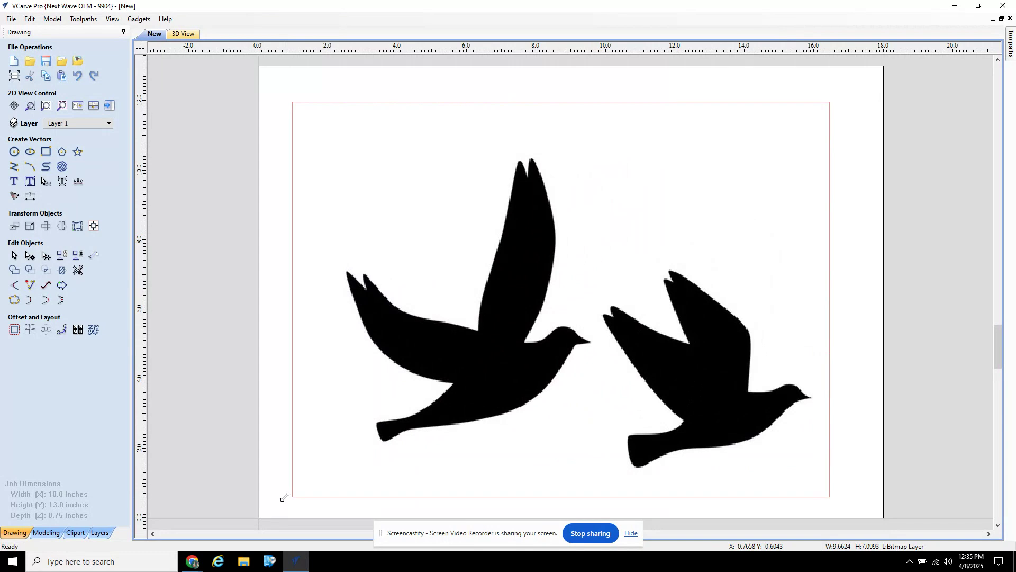
{"action": "left_click_drag", "start_coordinate": [285, 498], "coordinate": [700, 169]}
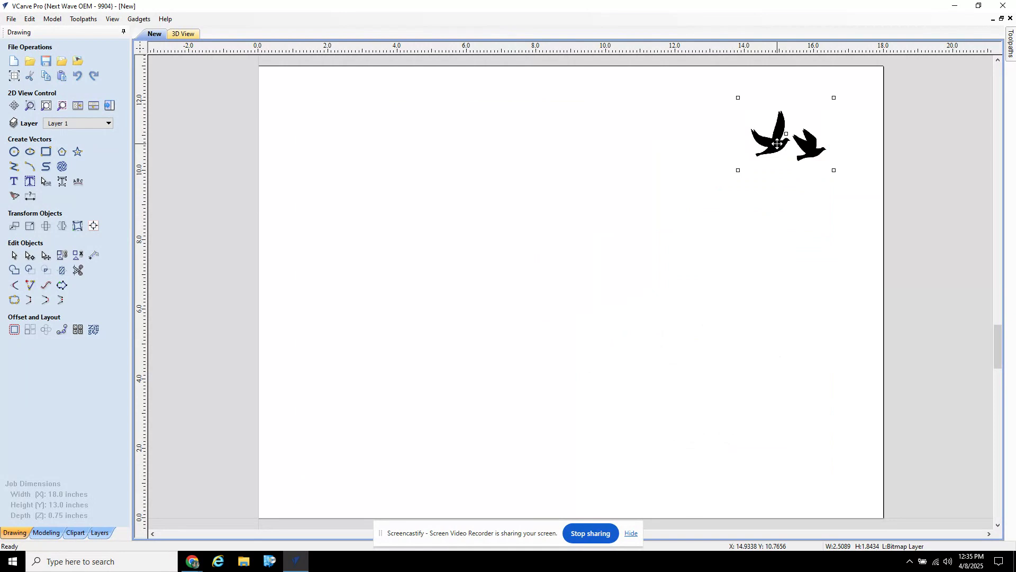
Move the bird bitmap to the lower-left corner of the material
{"action": "left_click_drag", "start_coordinate": [776, 143], "coordinate": [327, 470]}
{"action": "scroll", "coordinate": [450, 386], "scroll_direction": "down", "scroll_amount": 4}
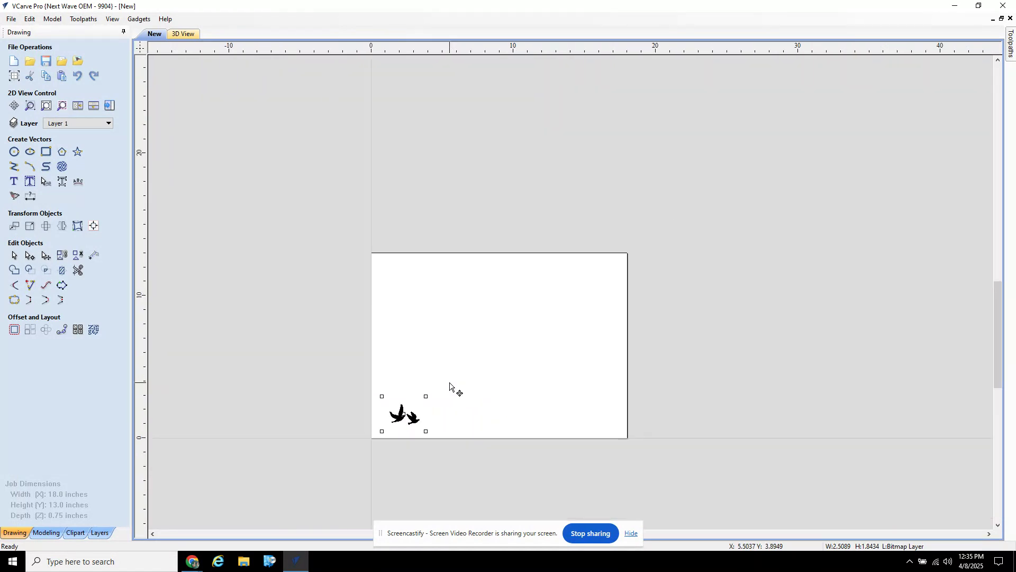
{"action": "scroll", "coordinate": [450, 386], "scroll_direction": "up", "scroll_amount": 5}
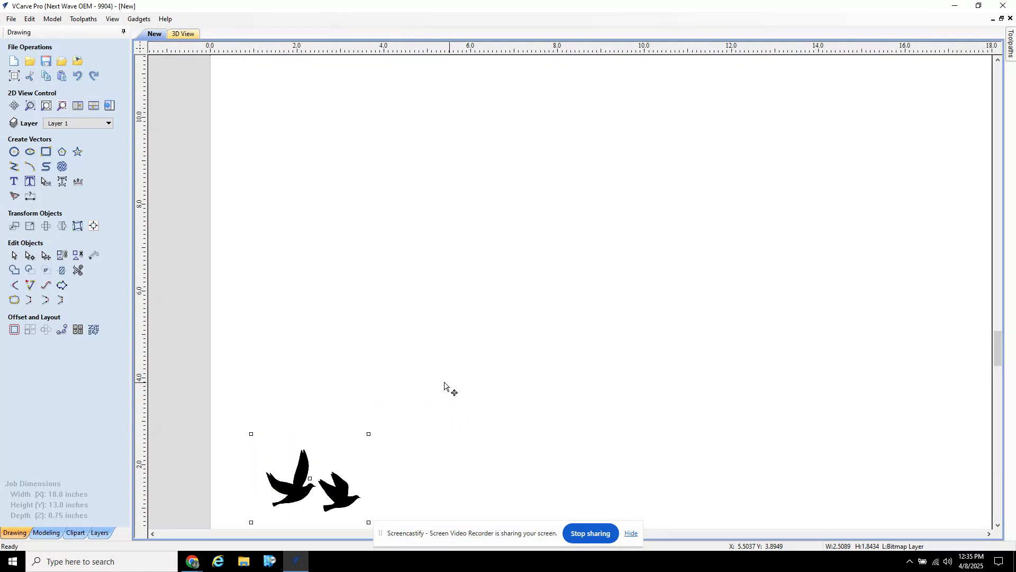
{"action": "scroll", "coordinate": [588, 235], "scroll_direction": "down", "scroll_amount": 1}
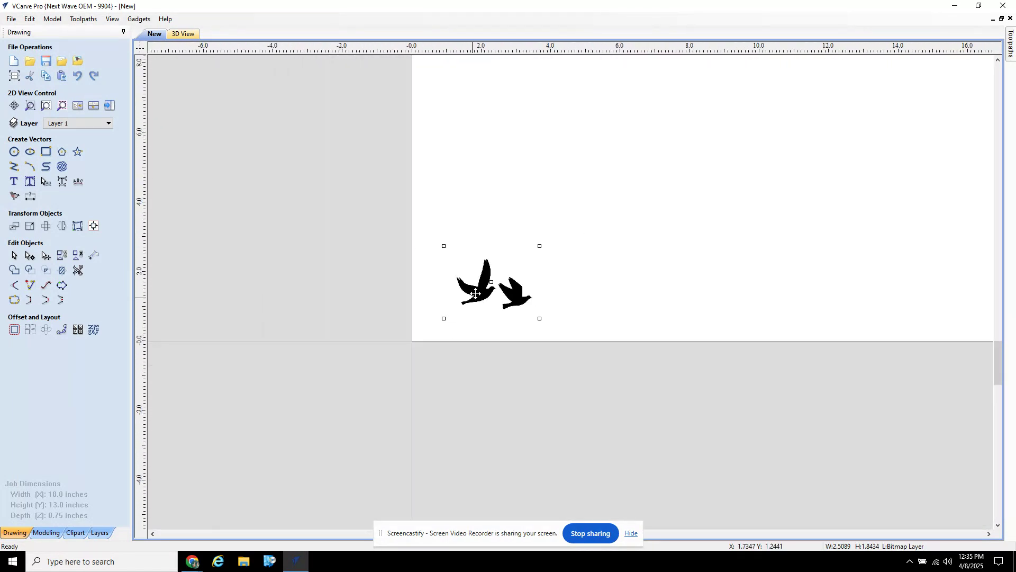
Move the bird bitmap into the upper-left corner of the material, just inside both edges, and deselect it
{"action": "left_click_drag", "start_coordinate": [490, 276], "coordinate": [529, 104]}
{"action": "middle_click_drag", "start_coordinate": [547, 159], "coordinate": [394, 420]}
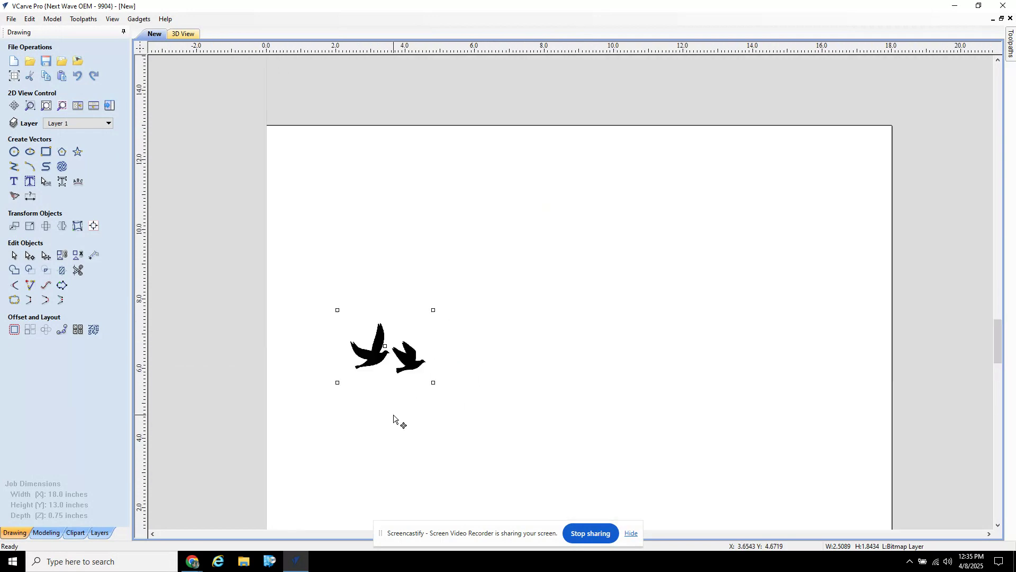
{"action": "left_click_drag", "start_coordinate": [383, 347], "coordinate": [325, 185]}
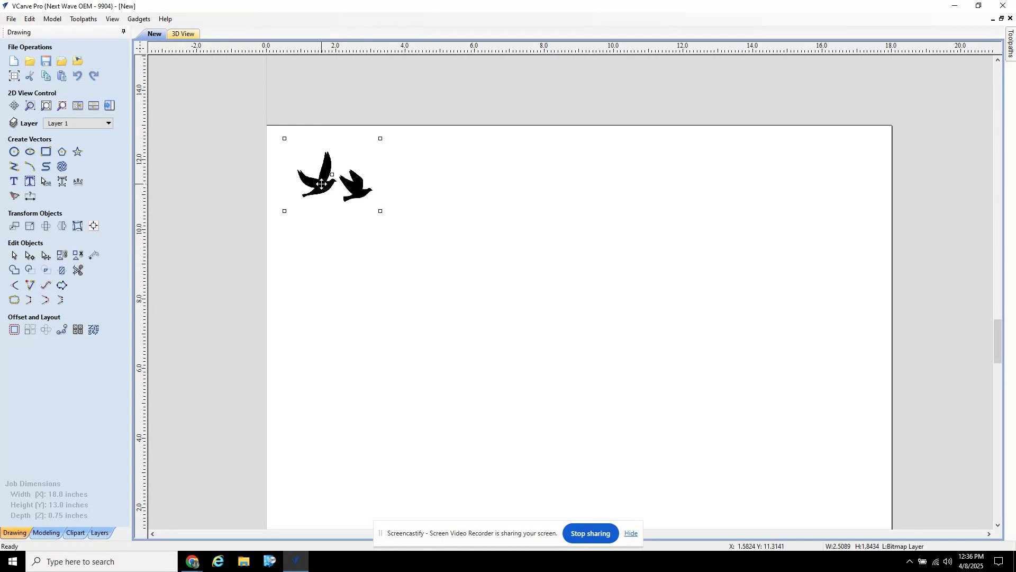
{"action": "left_click_drag", "start_coordinate": [321, 182], "coordinate": [318, 179]}
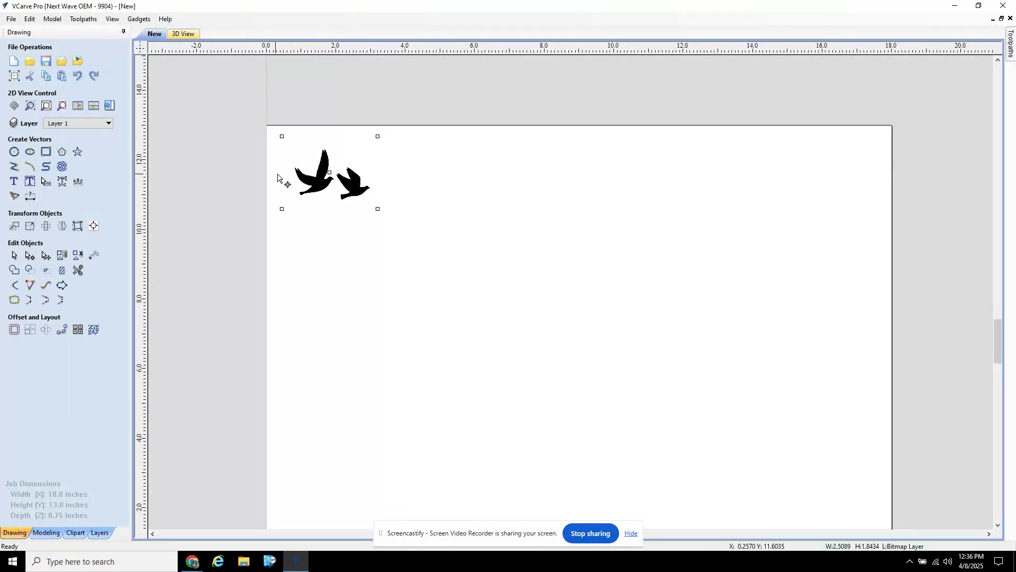
{"action": "left_click", "coordinate": [338, 252]}
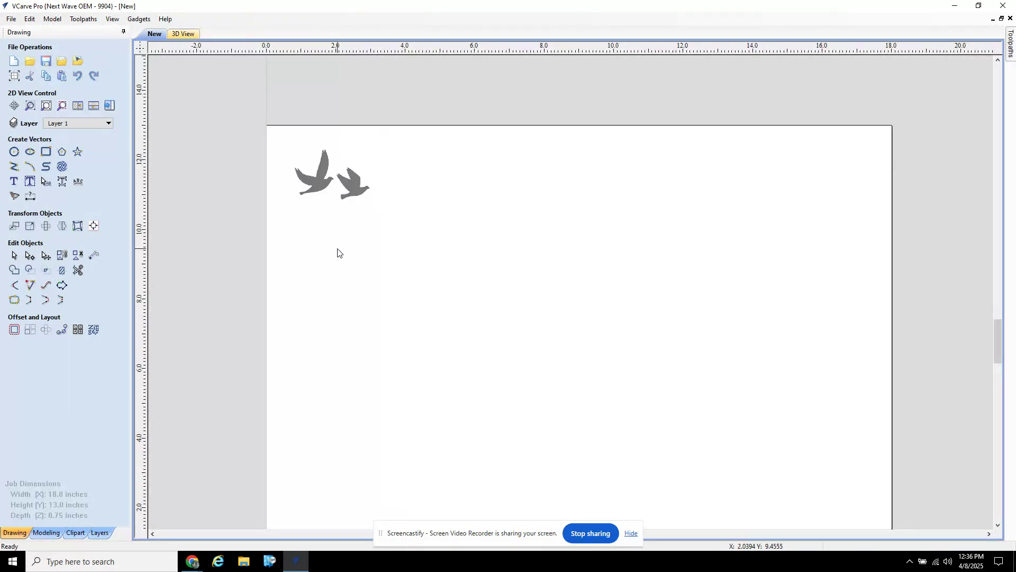
Dimension the gaps from the larger bird's upper wing tip to the material's top edge and from its rear wing tip to the left edge
{"action": "scroll", "coordinate": [284, 151], "scroll_direction": "up", "scroll_amount": 4}
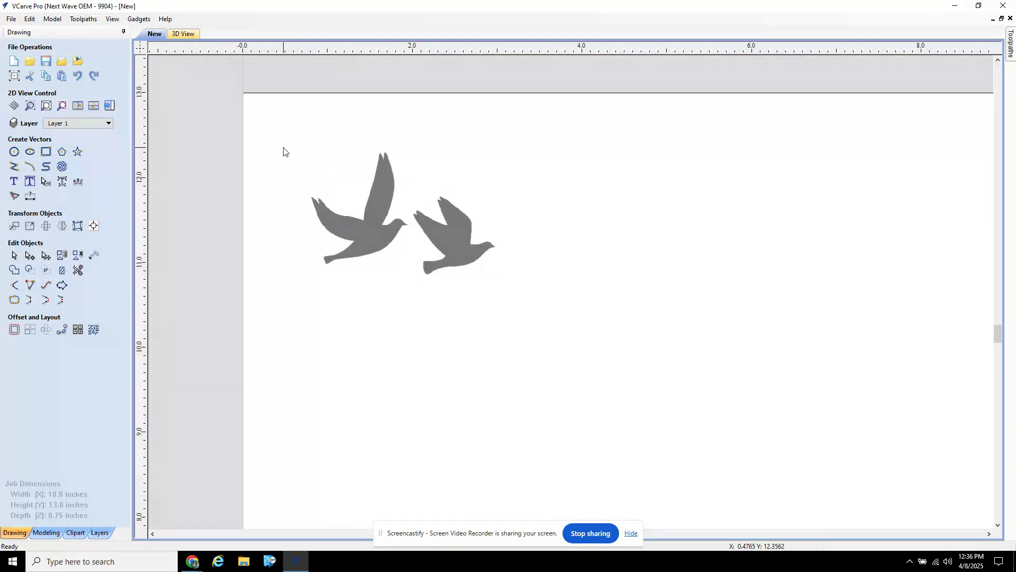
{"action": "left_click", "coordinate": [30, 197]}
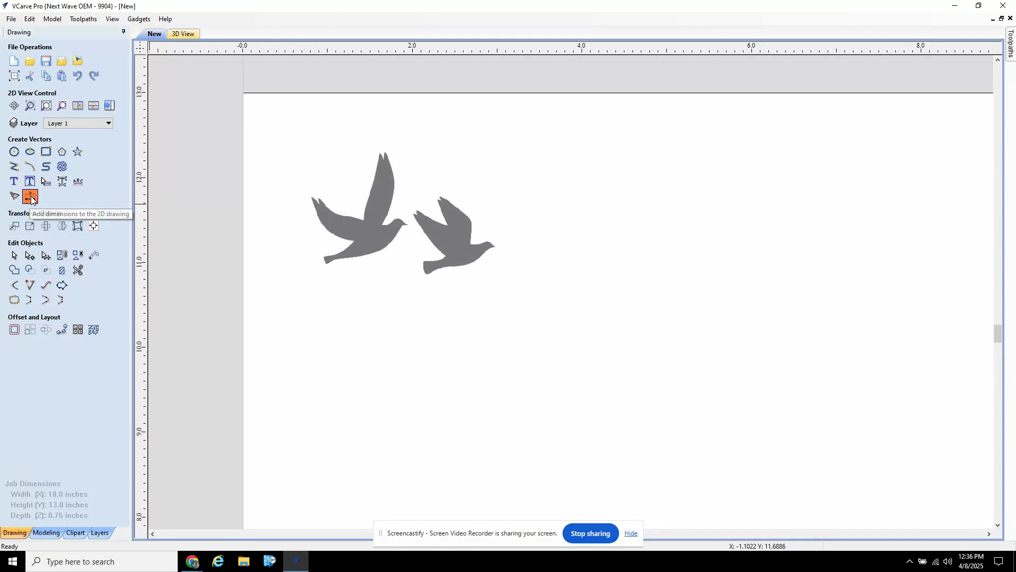
{"action": "left_click", "coordinate": [386, 152]}
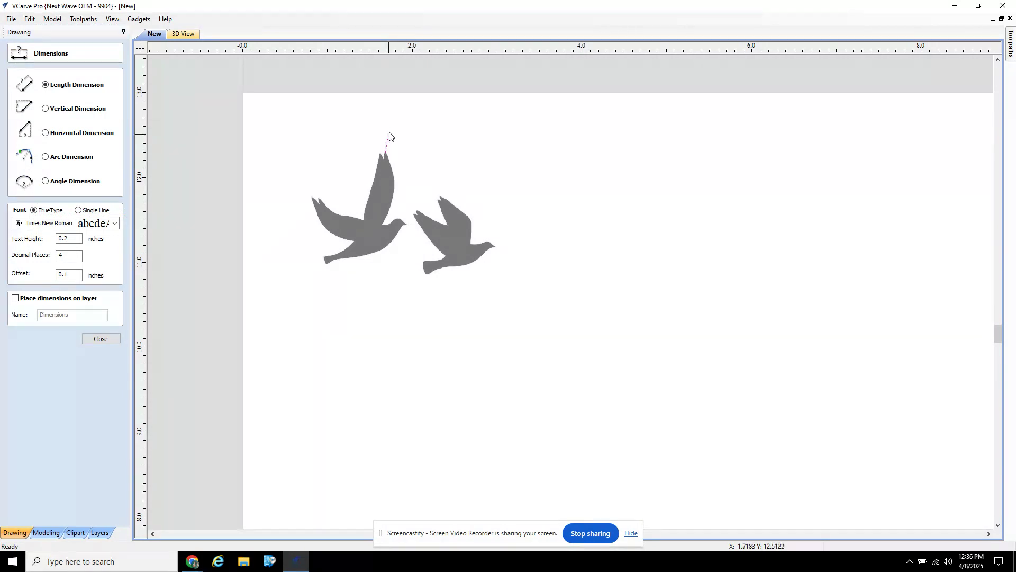
{"action": "left_click", "coordinate": [386, 93]}
{"action": "left_click", "coordinate": [457, 127]}
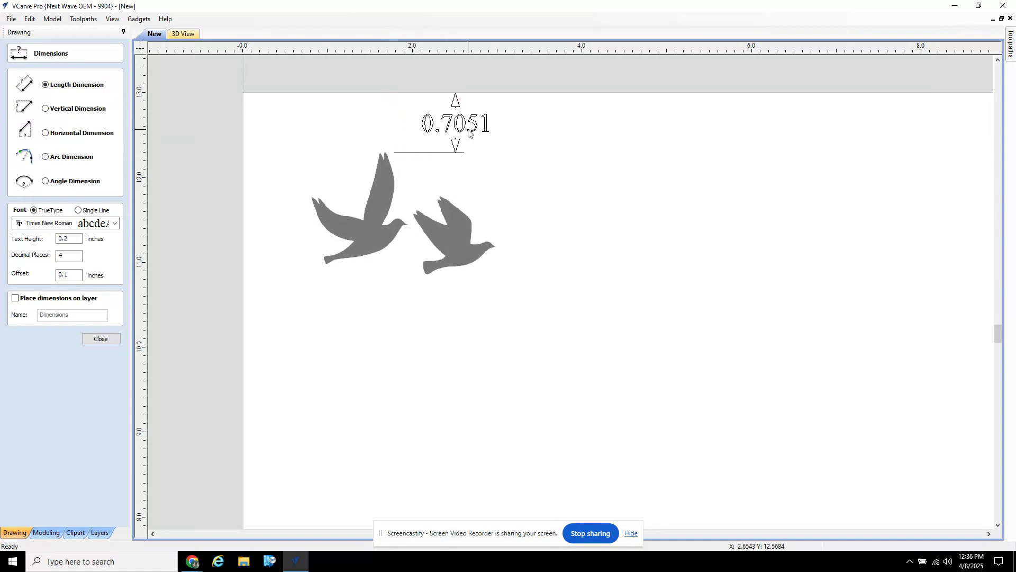
{"action": "left_click", "coordinate": [312, 197]}
{"action": "left_click", "coordinate": [245, 198]}
{"action": "left_click", "coordinate": [276, 340]}
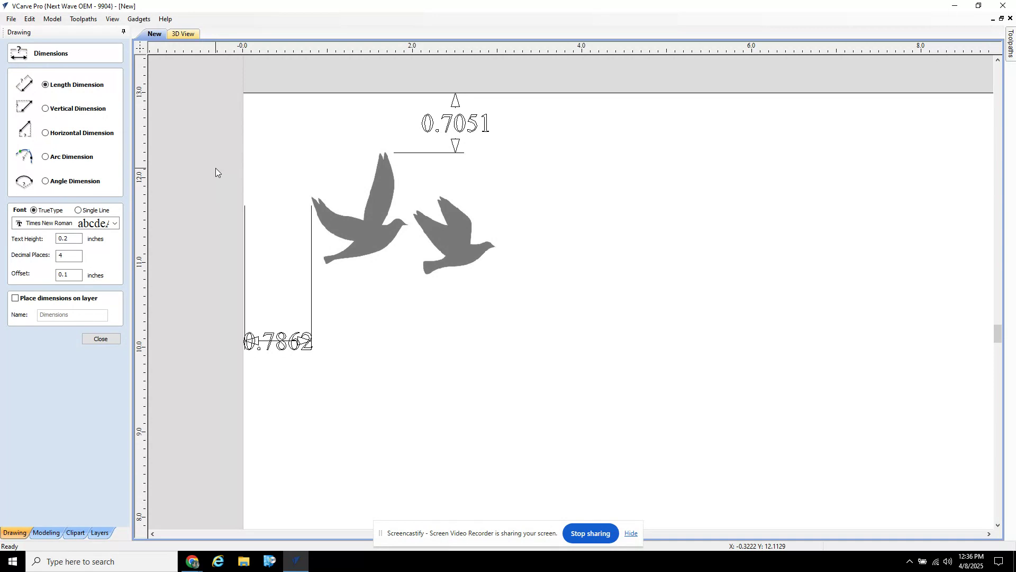
{"action": "left_click", "coordinate": [104, 339]}
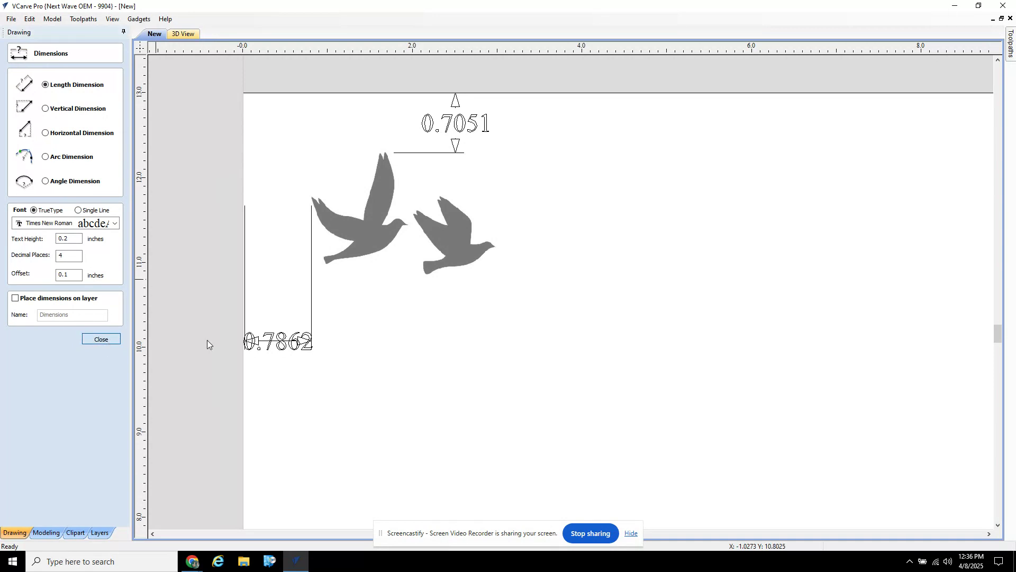
Delete the horizontal and vertical dimensions placed around the larger bird
{"action": "left_click", "coordinate": [312, 319]}
{"action": "key", "text": "Delete"}
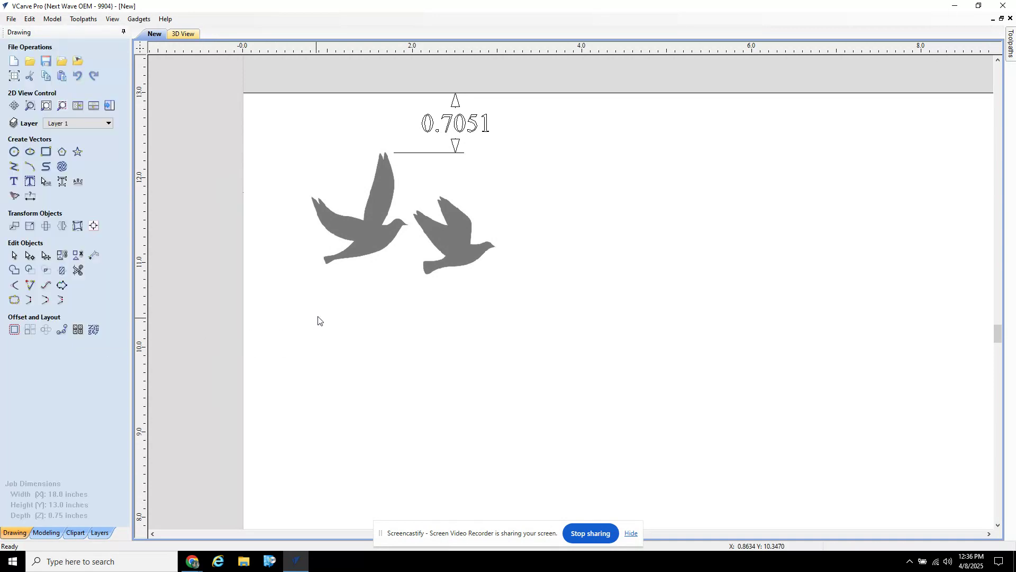
{"action": "left_click", "coordinate": [455, 132]}
{"action": "key", "text": "Delete"}
Move the bird bitmap about 0.1 in right and down, away from the material's upper-left corner
{"action": "left_click", "coordinate": [387, 200]}
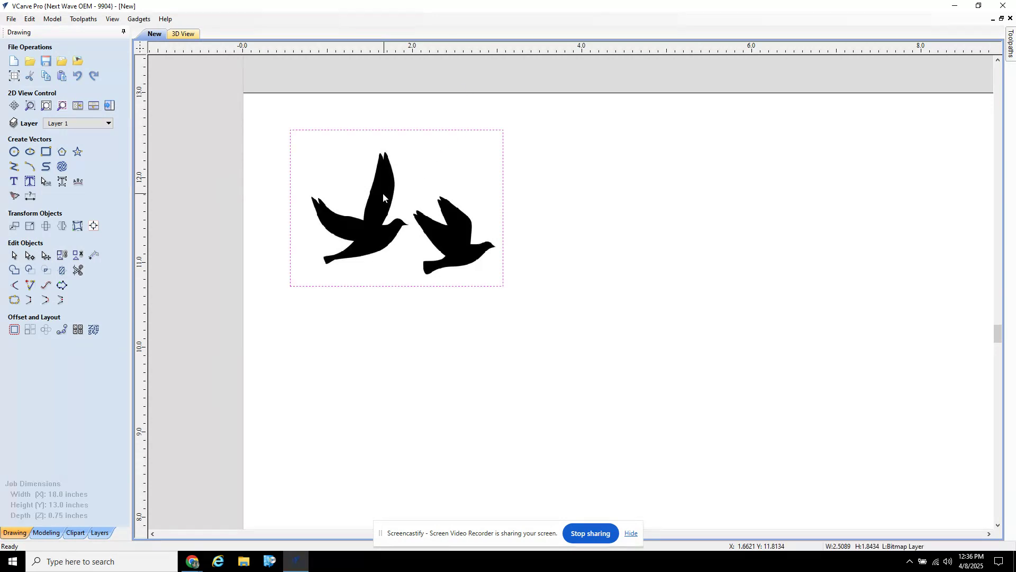
{"action": "left_click", "coordinate": [383, 194]}
{"action": "left_click_drag", "start_coordinate": [382, 191], "coordinate": [392, 201]}
{"action": "left_click", "coordinate": [229, 193]}
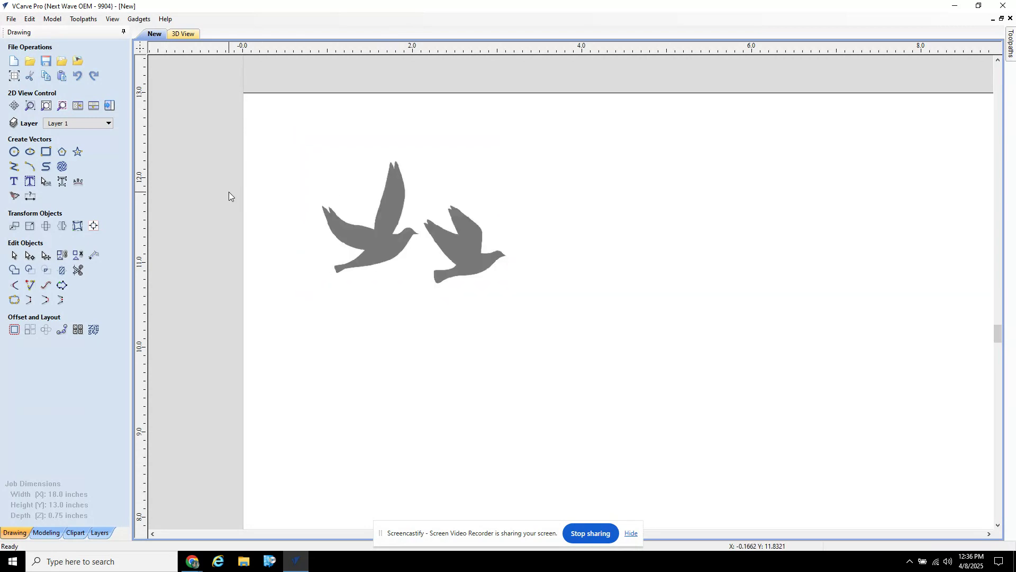
Add a length dimension from the larger bird's upper wing tip to the material's top edge, placed above the smaller bird
{"action": "left_click", "coordinate": [29, 197]}
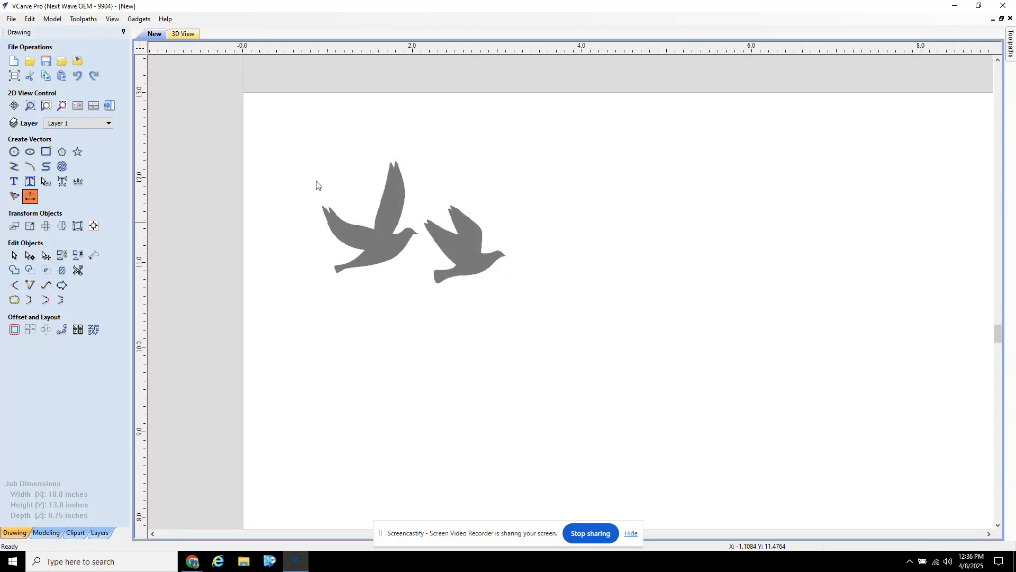
{"action": "left_click", "coordinate": [396, 162]}
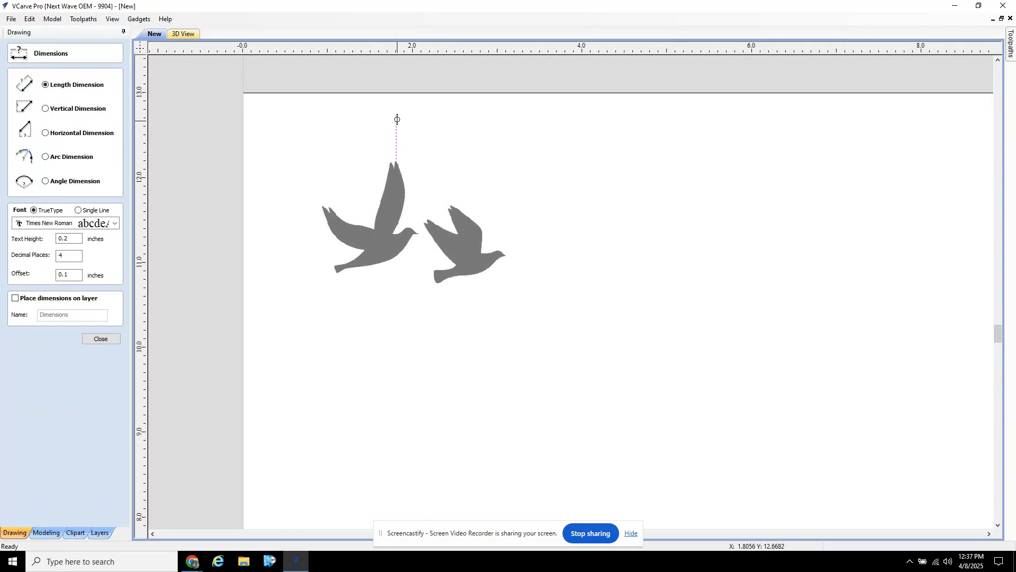
{"action": "left_click", "coordinate": [396, 93]}
{"action": "left_click", "coordinate": [523, 162]}
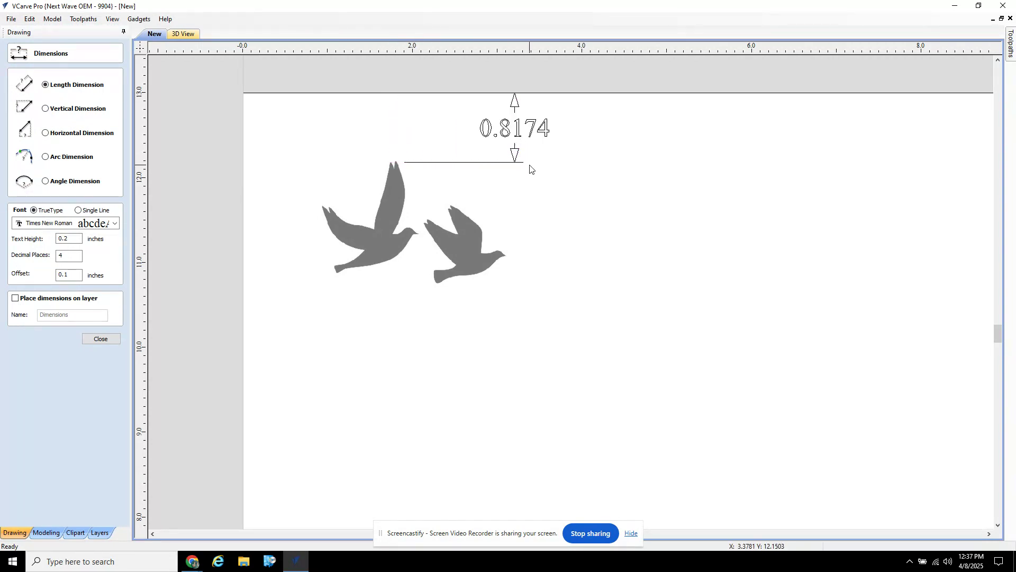
{"action": "left_click", "coordinate": [100, 339]}
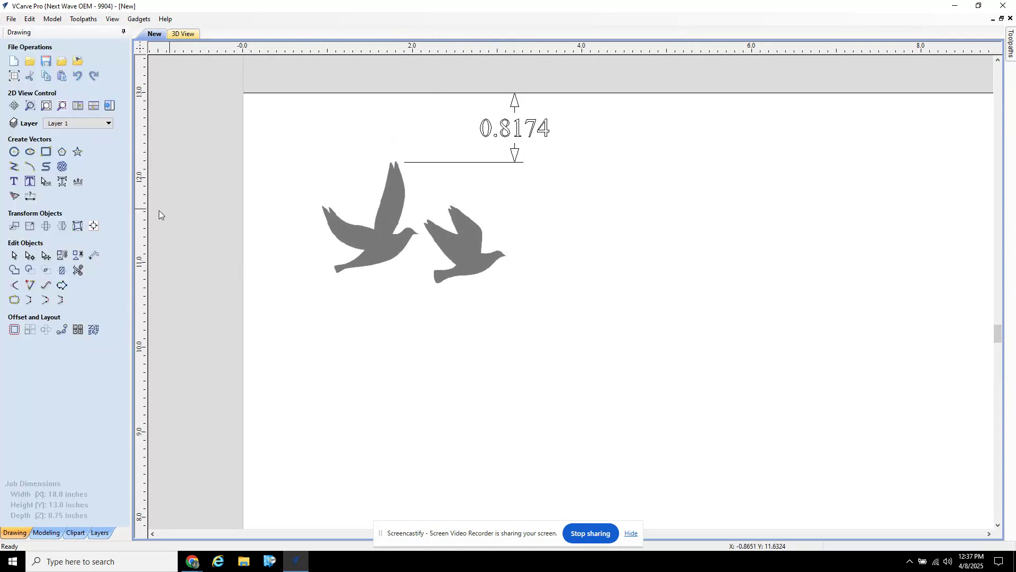
Add a length dimension from the larger bird's rear wing tip to the material's left edge, placed below the birds
{"action": "left_click", "coordinate": [31, 195]}
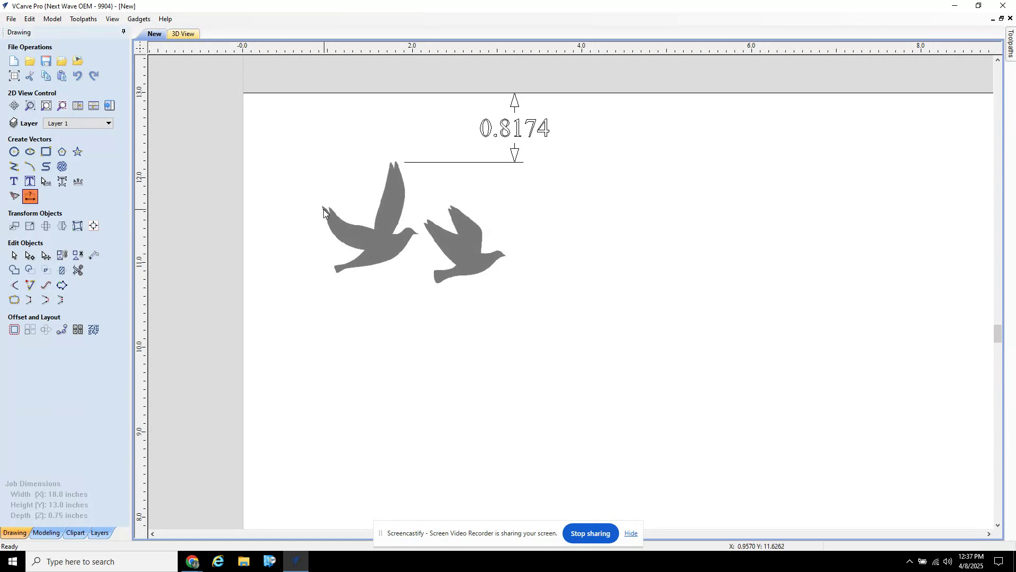
{"action": "left_click", "coordinate": [242, 205]}
{"action": "left_click", "coordinate": [302, 323]}
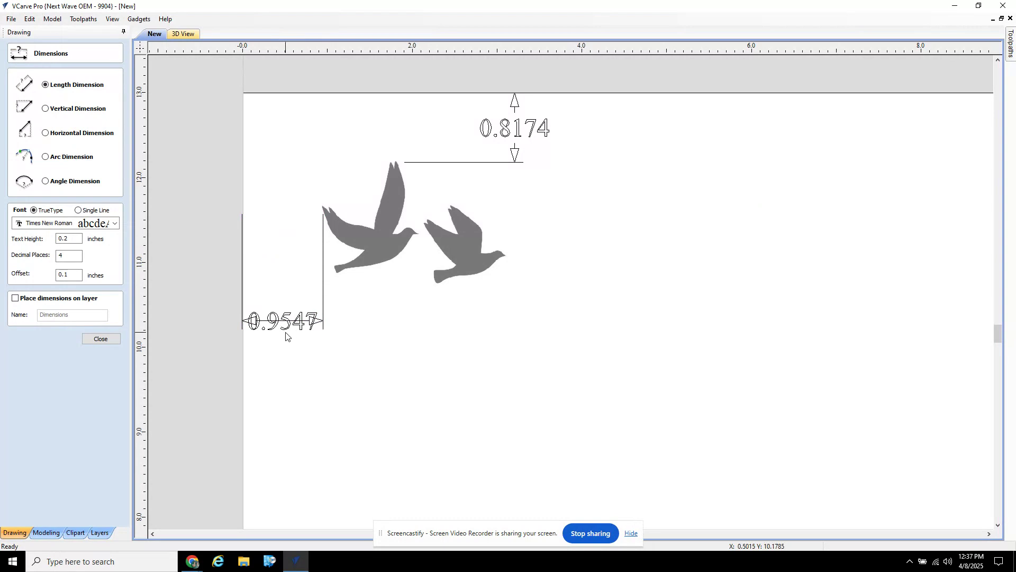
{"action": "left_click", "coordinate": [115, 338]}
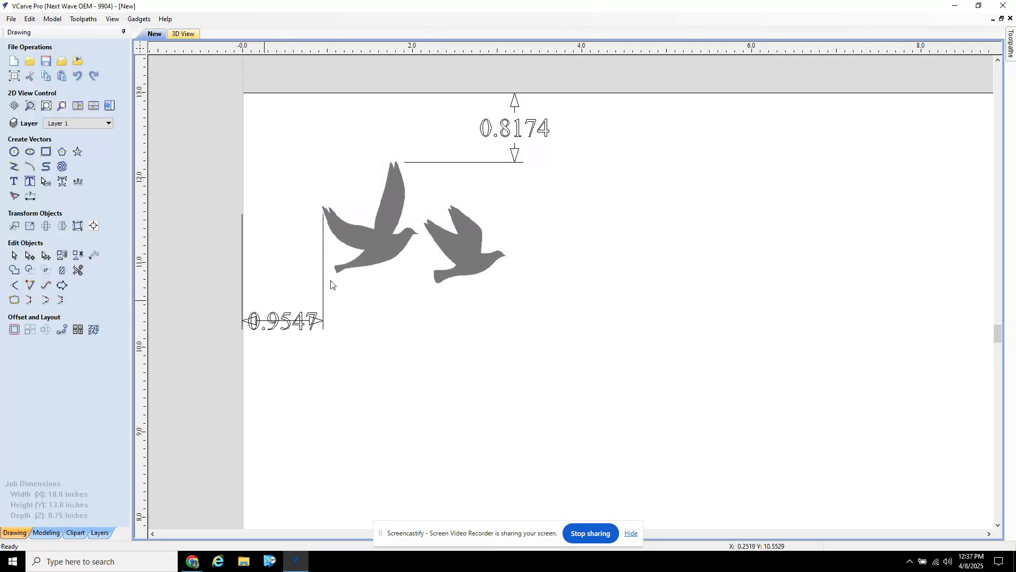
Shift the bird bitmap slightly further down and right from the material's upper-left corner, and deselect it
{"action": "left_click", "coordinate": [375, 250]}
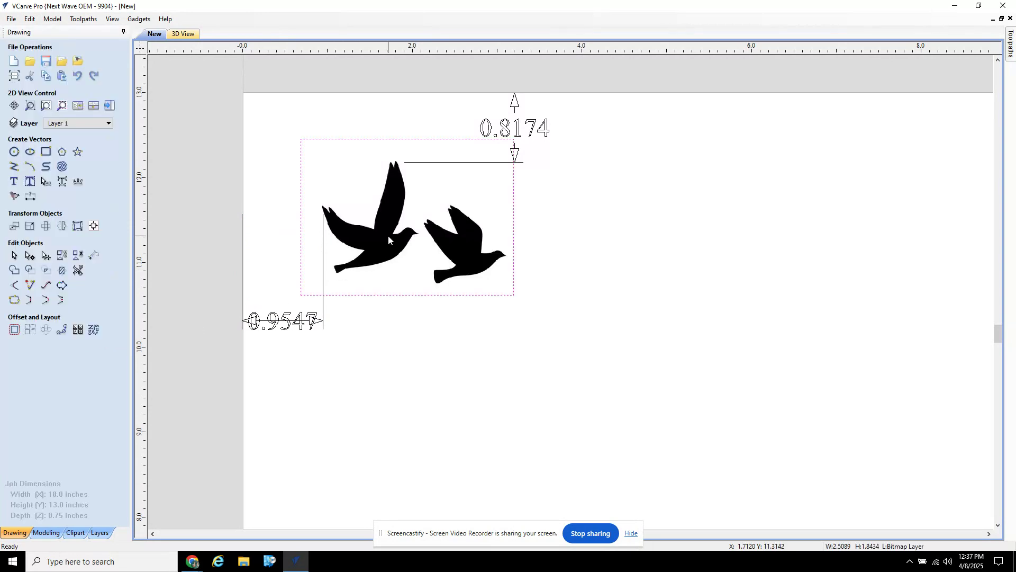
{"action": "left_click", "coordinate": [389, 237]}
{"action": "left_click_drag", "start_coordinate": [387, 233], "coordinate": [390, 243]}
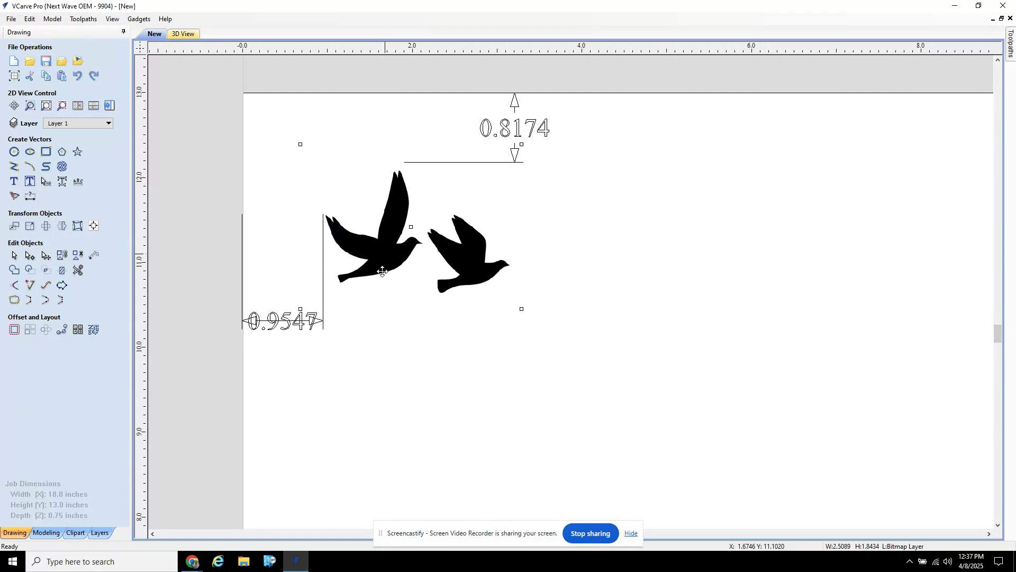
{"action": "left_click", "coordinate": [390, 383]}
Delete the two old dimensions measuring the larger bird's distance to the material's left and top edges
{"action": "left_click", "coordinate": [284, 330]}
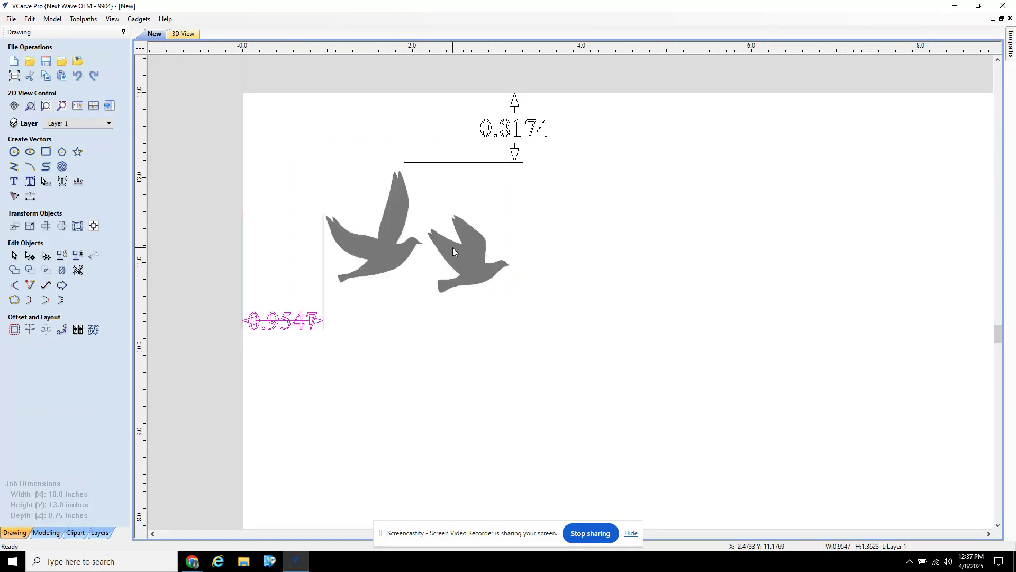
{"action": "key", "text": "Delete"}
{"action": "left_click", "coordinate": [516, 134]}
{"action": "key", "text": "Delete"}
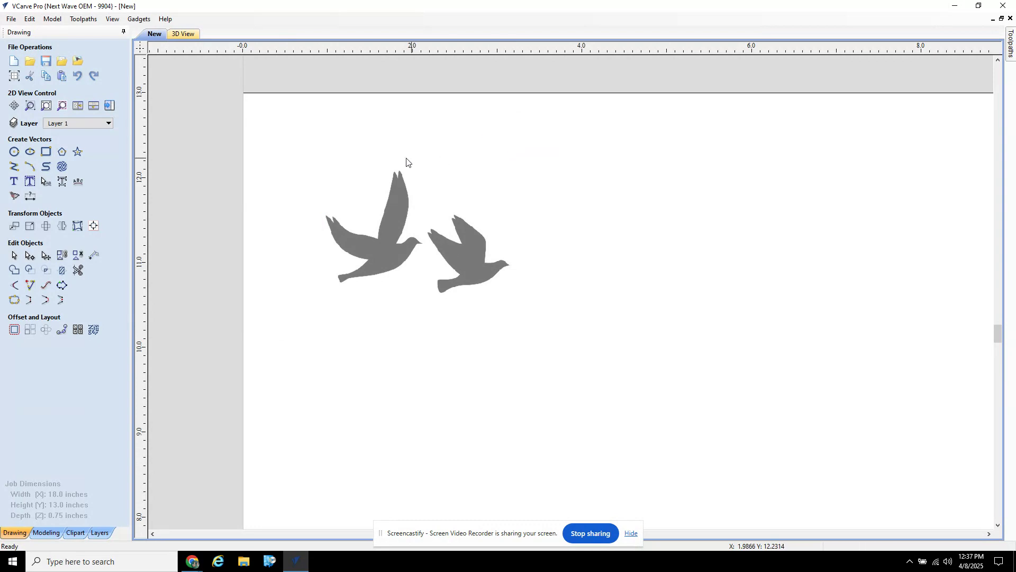
Add a new length dimension from the larger bird's rear wing tip to the material's left edge, placed below the birds
{"action": "left_click", "coordinate": [29, 196]}
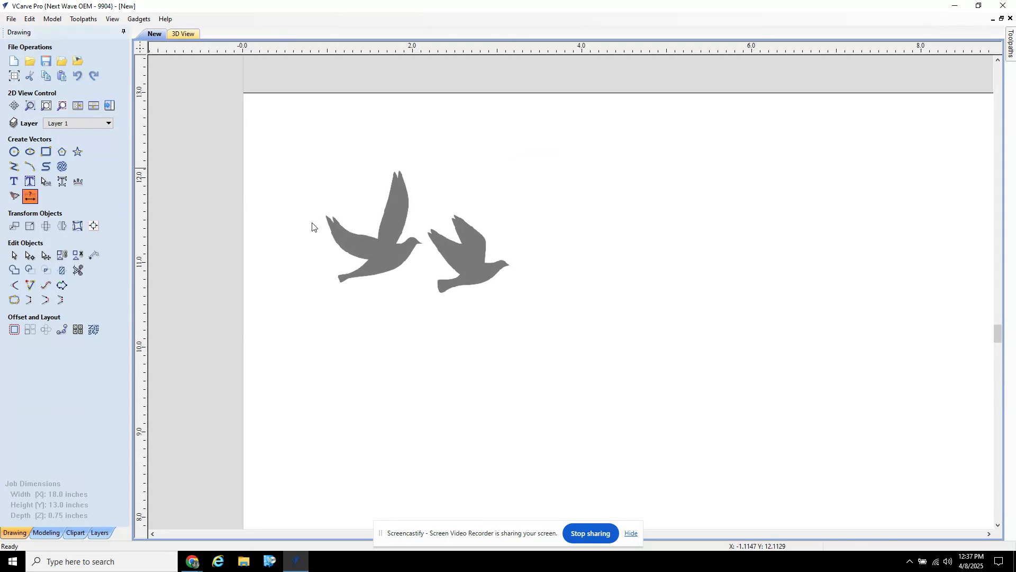
{"action": "left_click", "coordinate": [327, 217]}
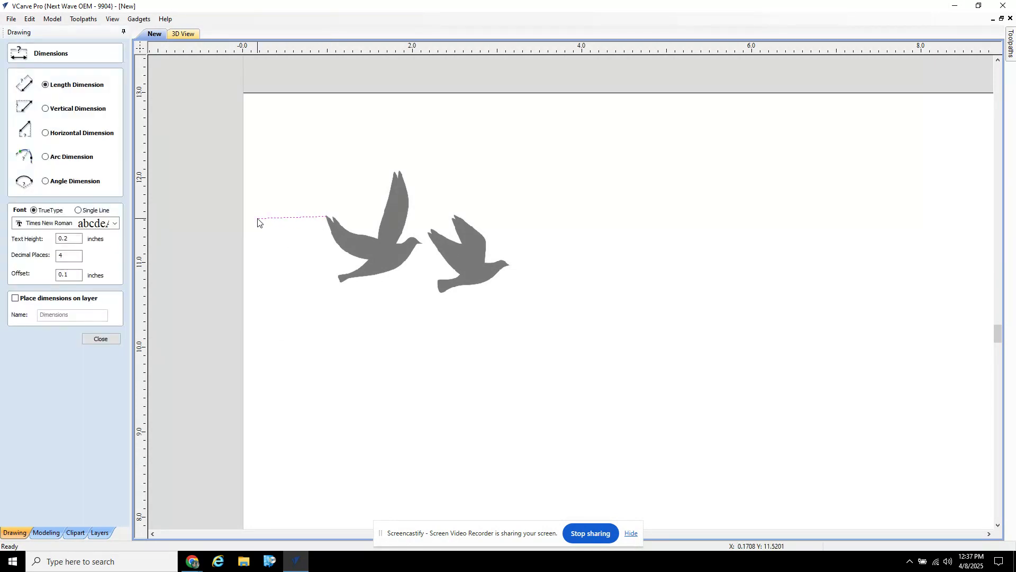
{"action": "left_click", "coordinate": [243, 216]}
{"action": "left_click", "coordinate": [298, 317]}
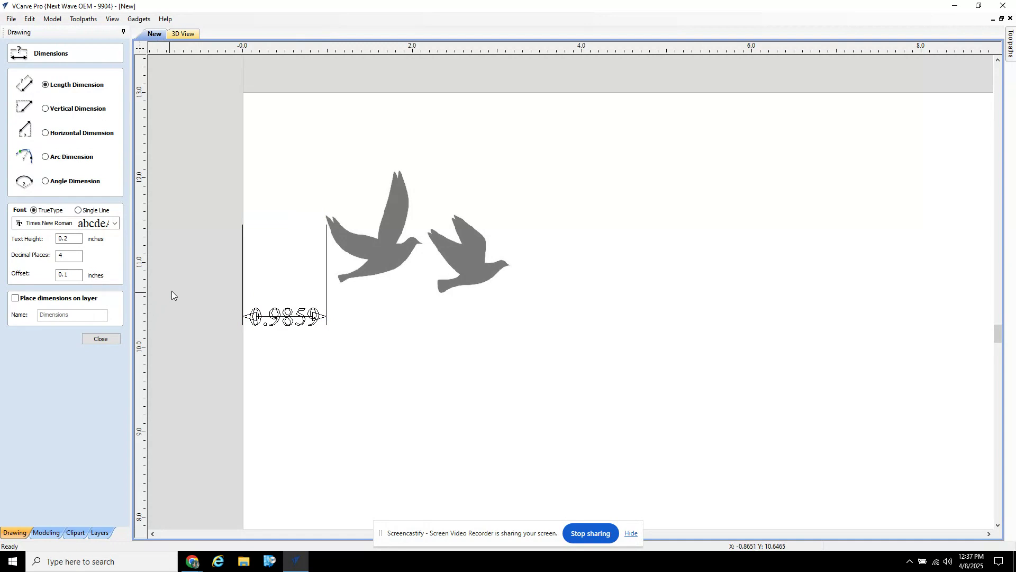
Add a length dimension from the larger bird's upper wing tip to the material's top edge, placed above the smaller bird, and finish dimensioning
{"action": "left_click", "coordinate": [400, 171]}
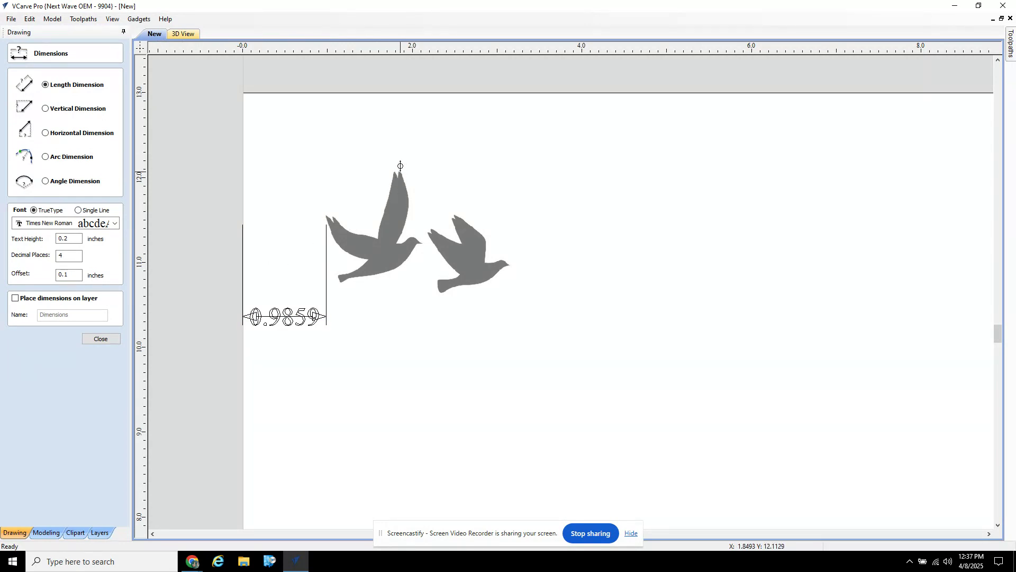
{"action": "left_click", "coordinate": [400, 93]}
{"action": "left_click", "coordinate": [520, 139]}
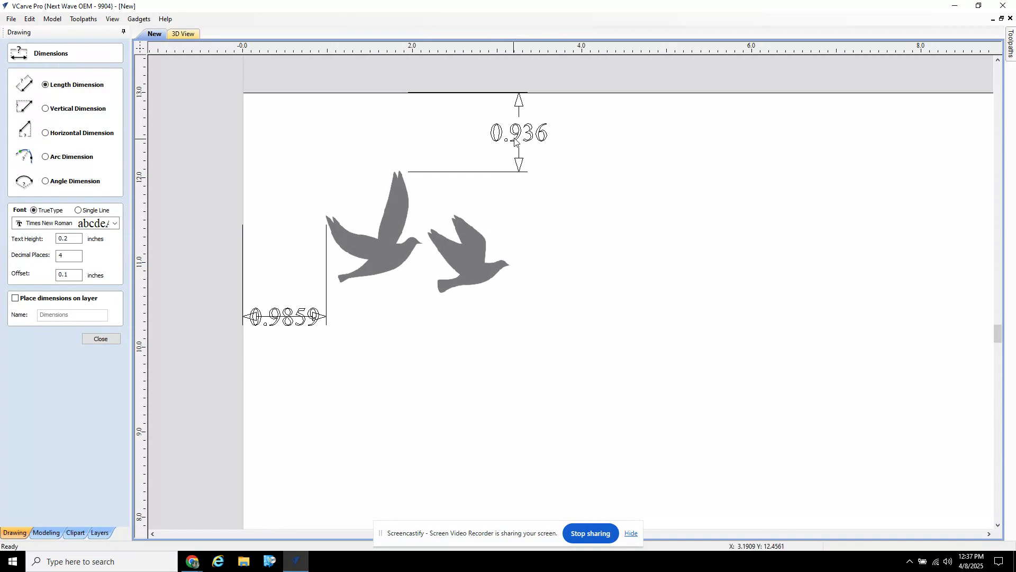
{"action": "left_click", "coordinate": [104, 343]}
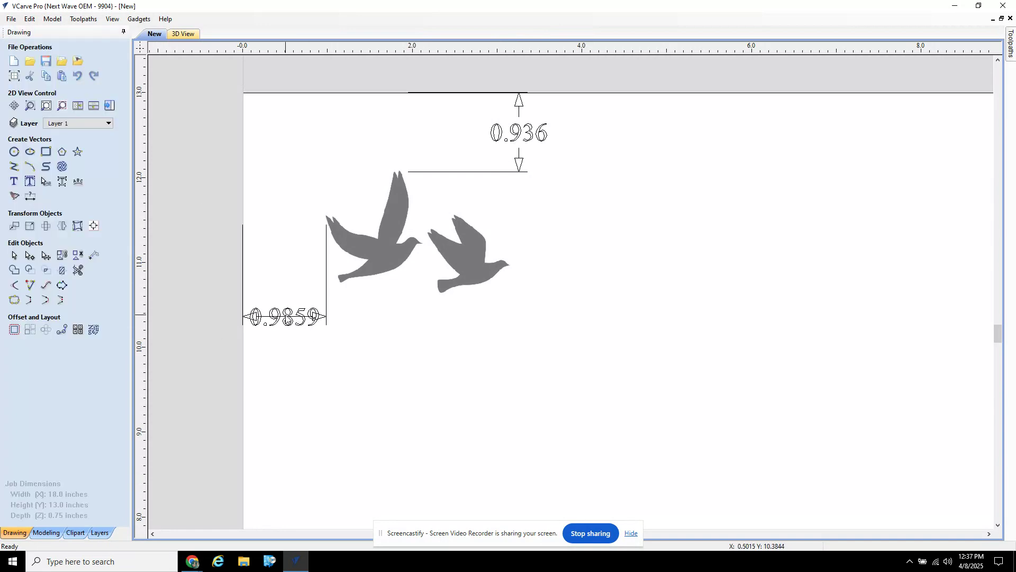
Remove both new length dimensions, the one below the birds and the one above the smaller bird
{"action": "left_click", "coordinate": [290, 321]}
{"action": "key", "text": "Delete"}
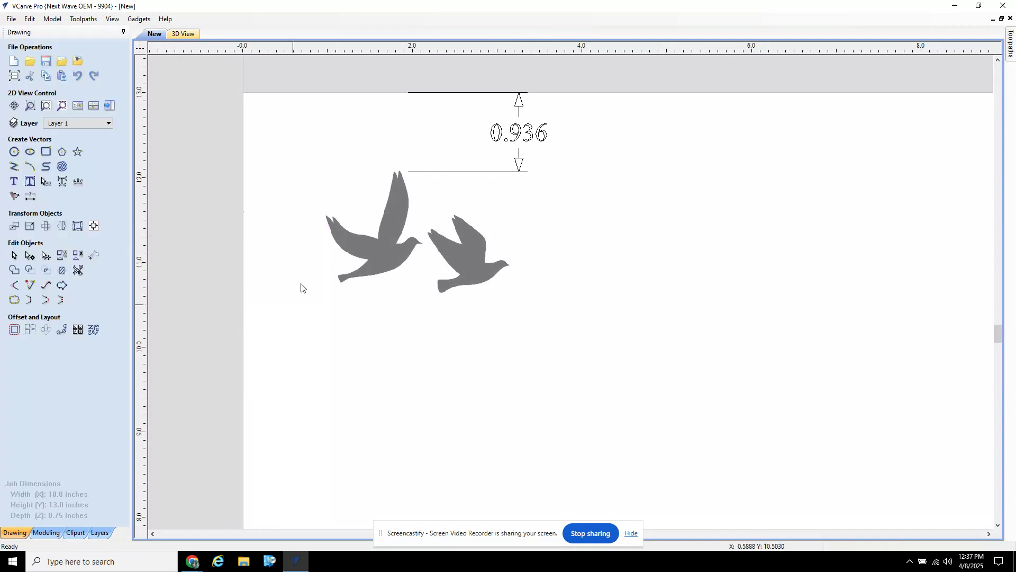
{"action": "left_click", "coordinate": [519, 134]}
{"action": "key", "text": "Delete"}
Start Trace Bitmap on the bird image and preview its black/white trace outlines
{"action": "scroll", "coordinate": [569, 343], "scroll_direction": "down", "scroll_amount": 1}
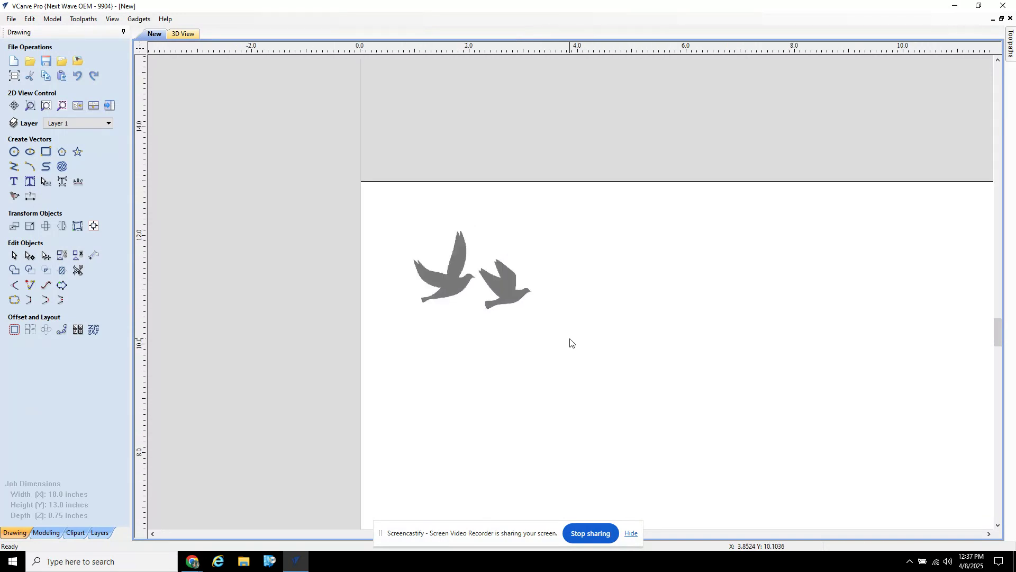
{"action": "scroll", "coordinate": [606, 379], "scroll_direction": "down", "scroll_amount": 1}
{"action": "scroll", "coordinate": [679, 424], "scroll_direction": "down", "scroll_amount": 1}
{"action": "middle_click_drag", "start_coordinate": [679, 424], "coordinate": [524, 259]}
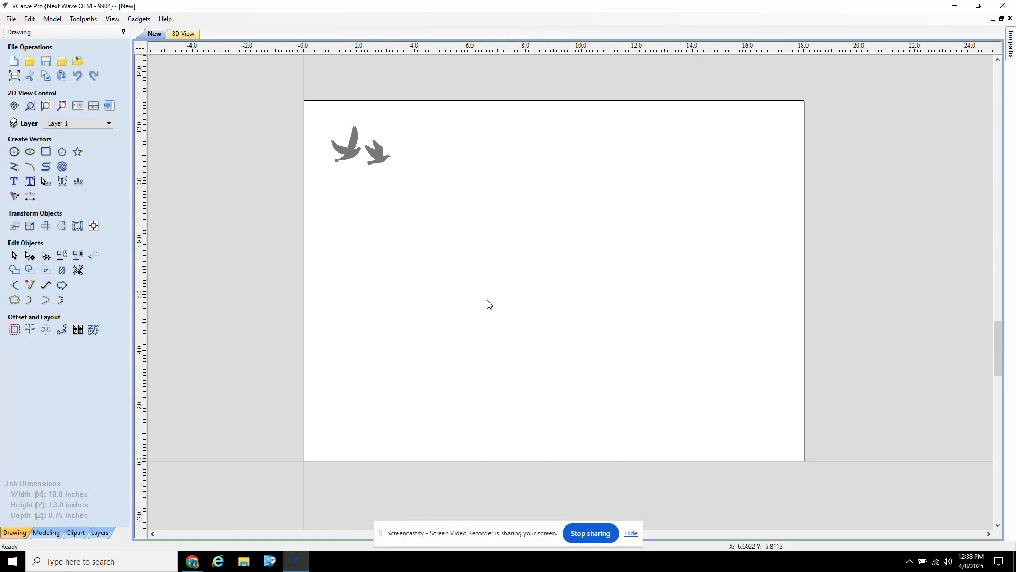
{"action": "scroll", "coordinate": [363, 172], "scroll_direction": "up", "scroll_amount": 2}
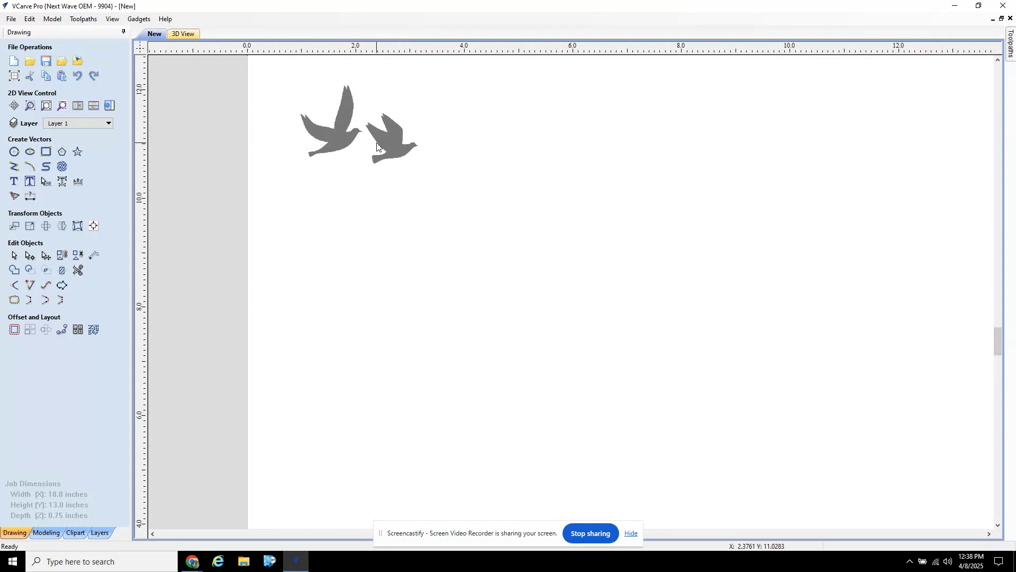
{"action": "scroll", "coordinate": [415, 215], "scroll_direction": "up", "scroll_amount": 4}
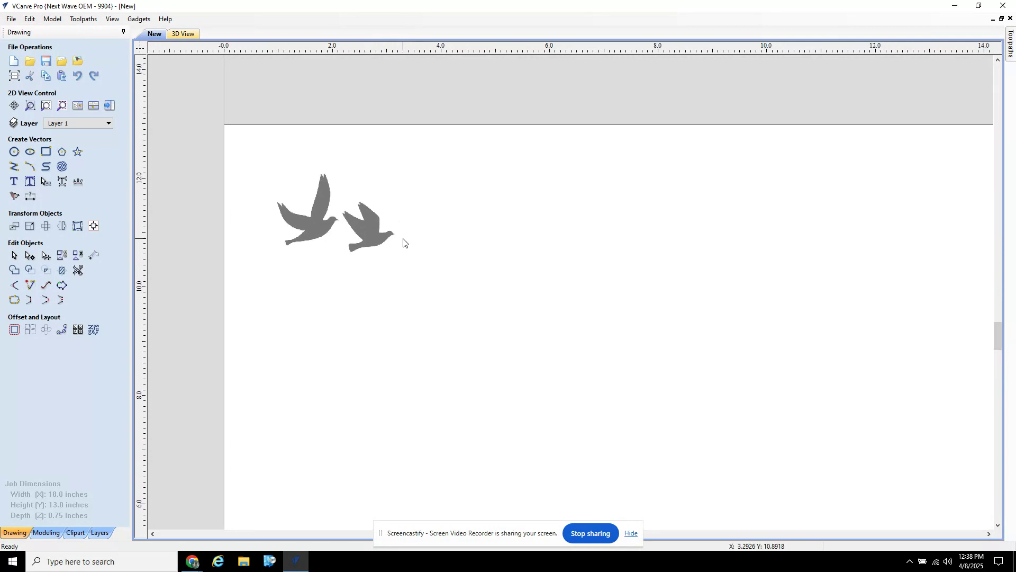
{"action": "middle_click_drag", "start_coordinate": [267, 198], "coordinate": [497, 281]}
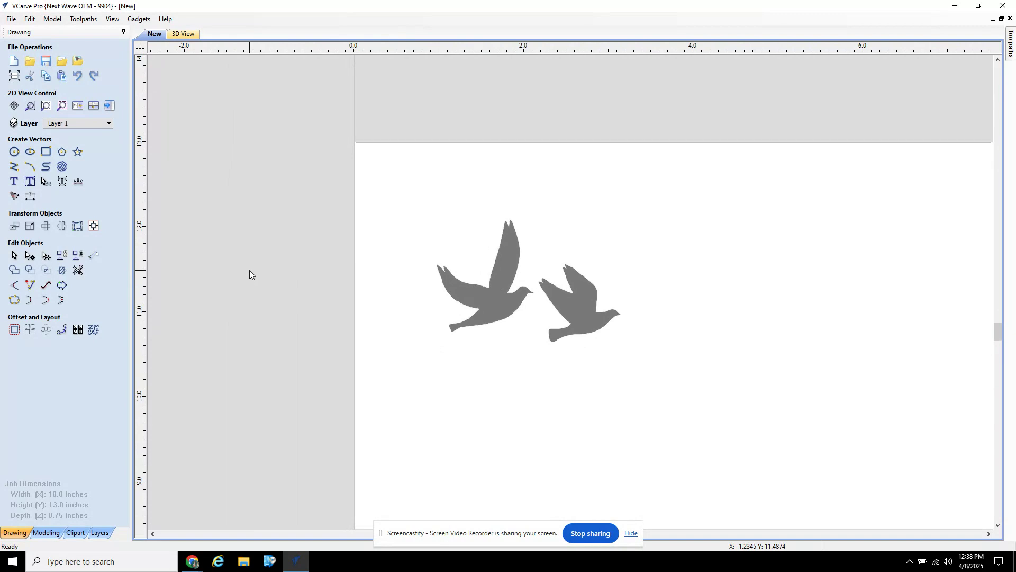
{"action": "left_click", "coordinate": [497, 293]}
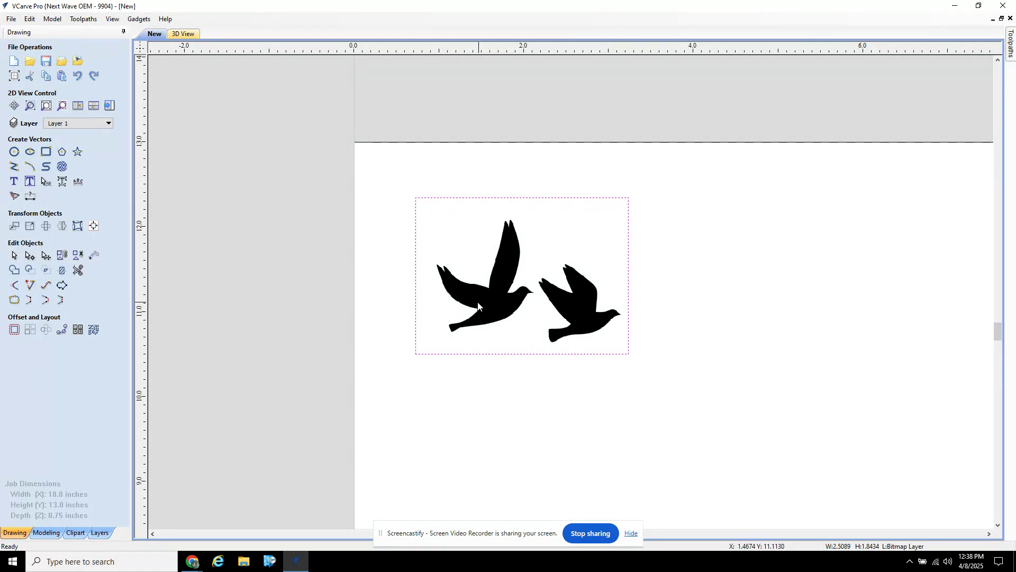
{"action": "left_click", "coordinate": [15, 197]}
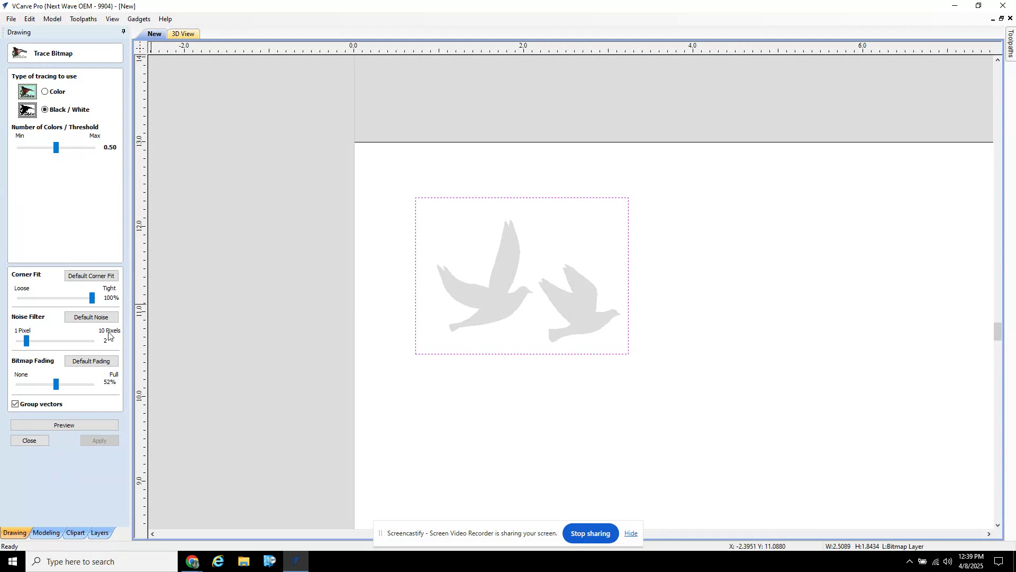
{"action": "left_click", "coordinate": [60, 427]}
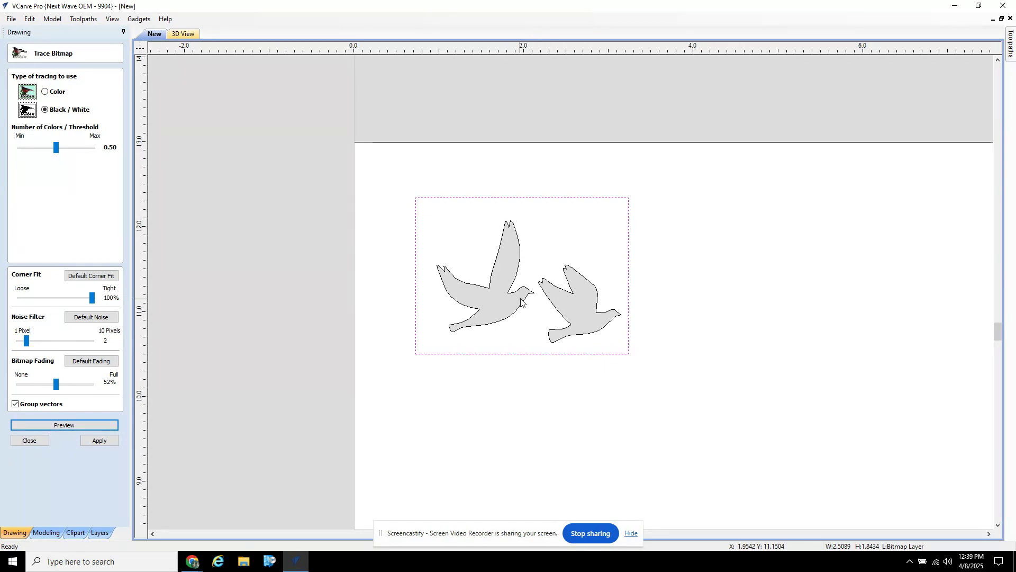
Inspect the traced outlines, try a Noise Filter of 10 pixels, return it to 2 and preview the trace again
{"action": "scroll", "coordinate": [521, 301], "scroll_direction": "up", "scroll_amount": 2}
{"action": "scroll", "coordinate": [521, 300], "scroll_direction": "up", "scroll_amount": 1}
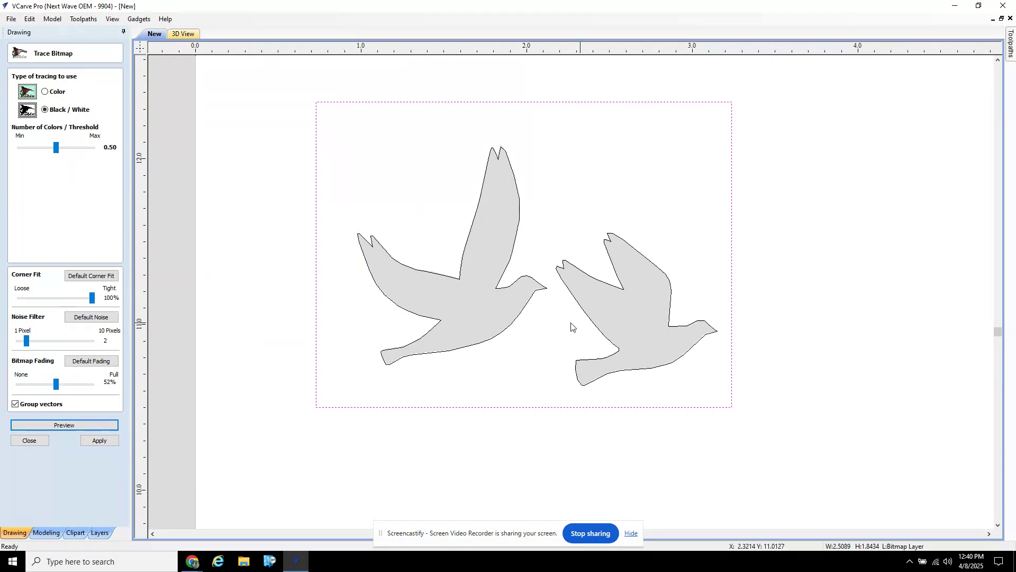
{"action": "scroll", "coordinate": [499, 308], "scroll_direction": "down", "scroll_amount": 1}
{"action": "middle_click_drag", "start_coordinate": [584, 233], "coordinate": [540, 232]}
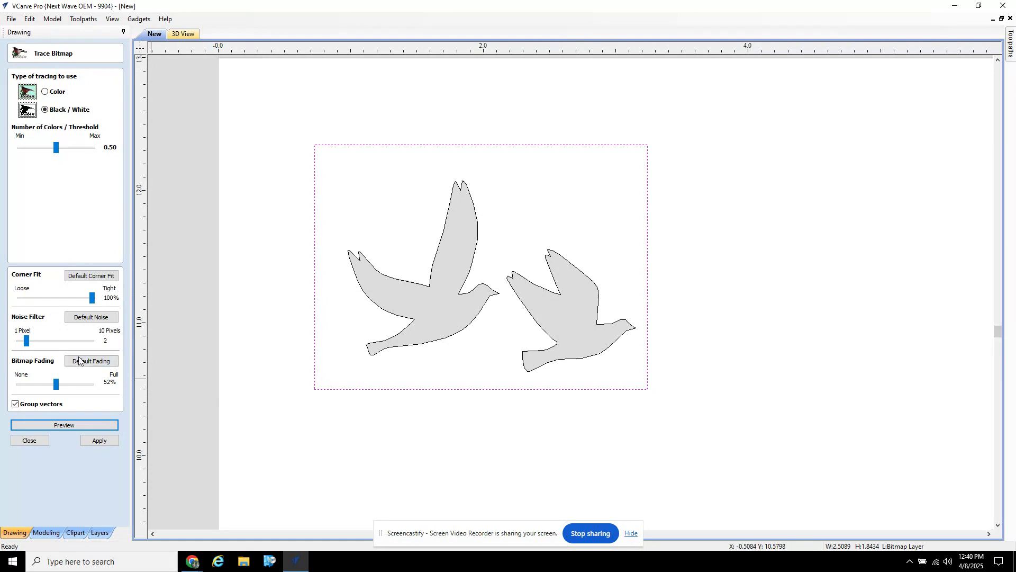
{"action": "left_click_drag", "start_coordinate": [27, 341], "coordinate": [94, 345]}
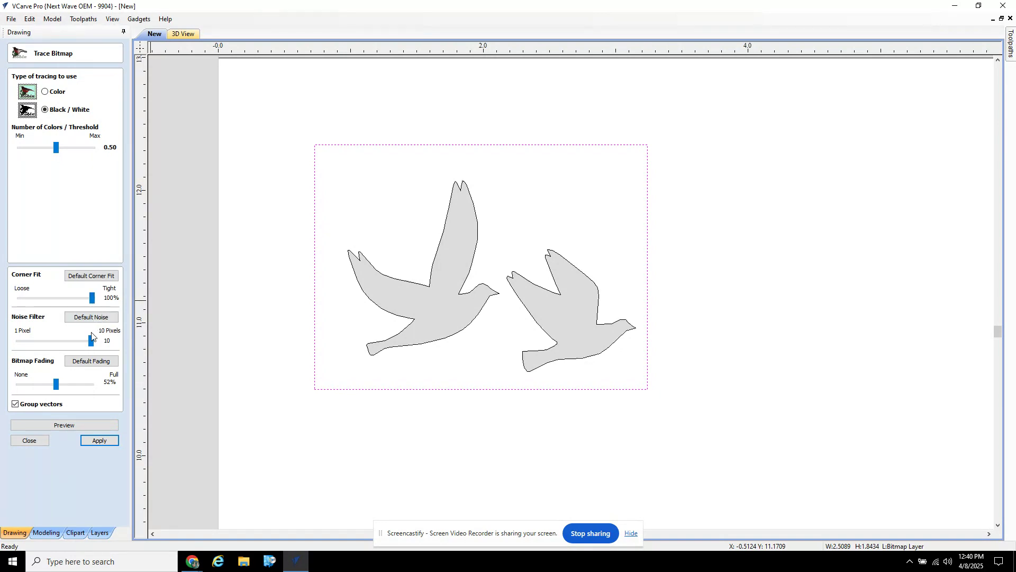
{"action": "left_click_drag", "start_coordinate": [92, 340], "coordinate": [27, 345]}
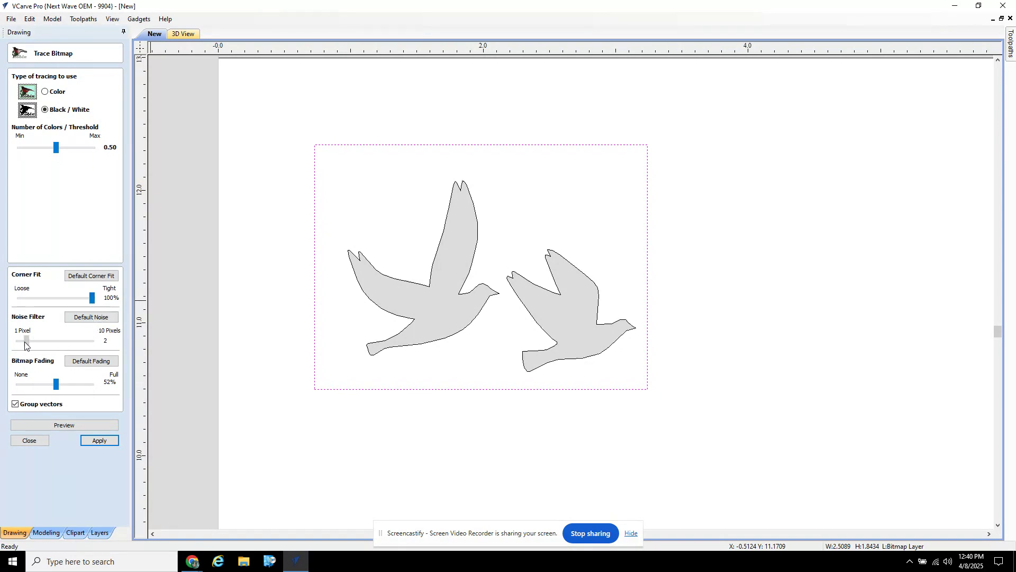
{"action": "left_click", "coordinate": [59, 426]}
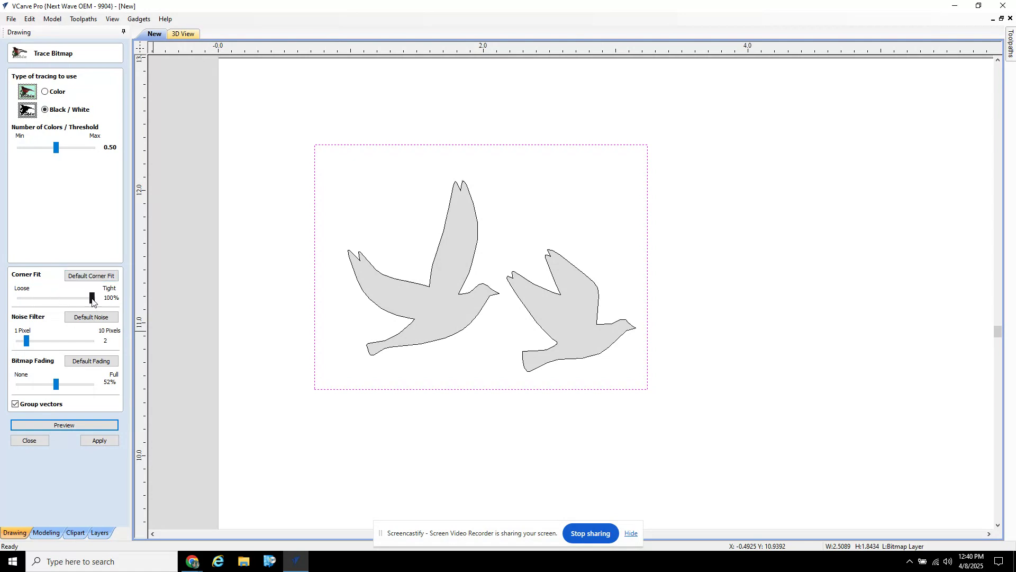
Preview the bird trace with Corner Fit at 50%, and compare it with a preview at 100%
{"action": "left_click_drag", "start_coordinate": [91, 299], "coordinate": [55, 298]}
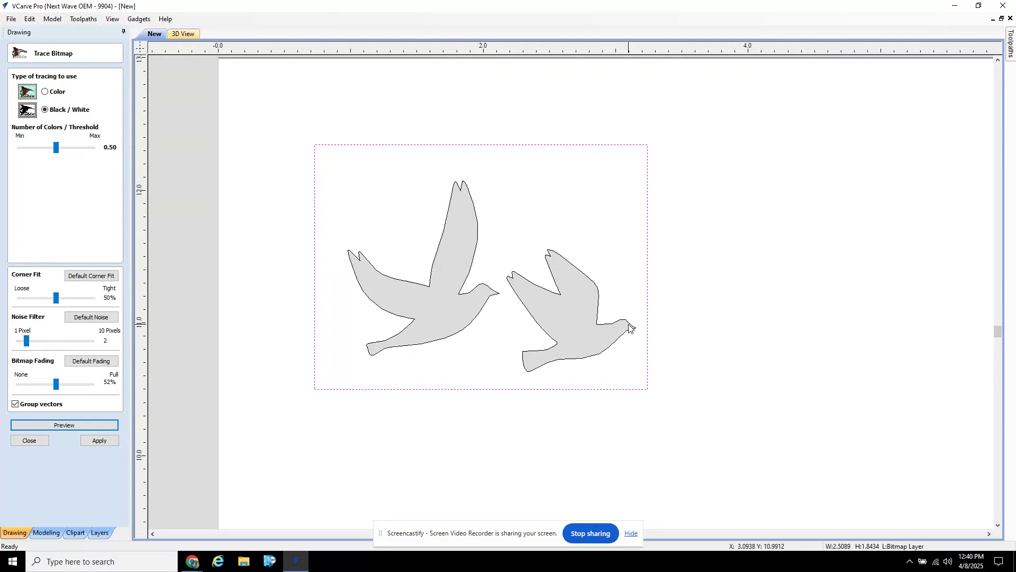
{"action": "left_click", "coordinate": [61, 424]}
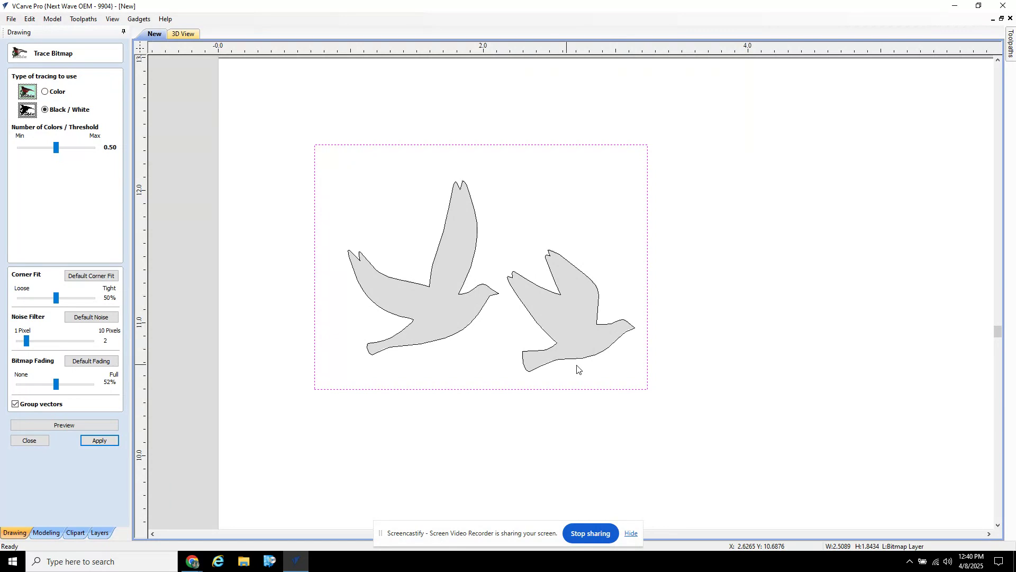
{"action": "left_click_drag", "start_coordinate": [56, 298], "coordinate": [92, 298]}
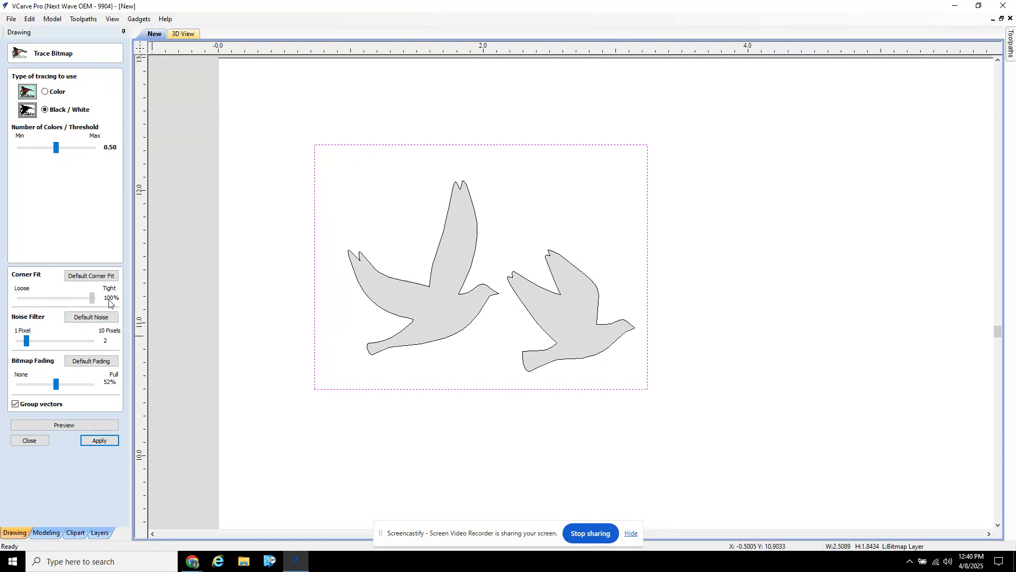
{"action": "left_click", "coordinate": [55, 428]}
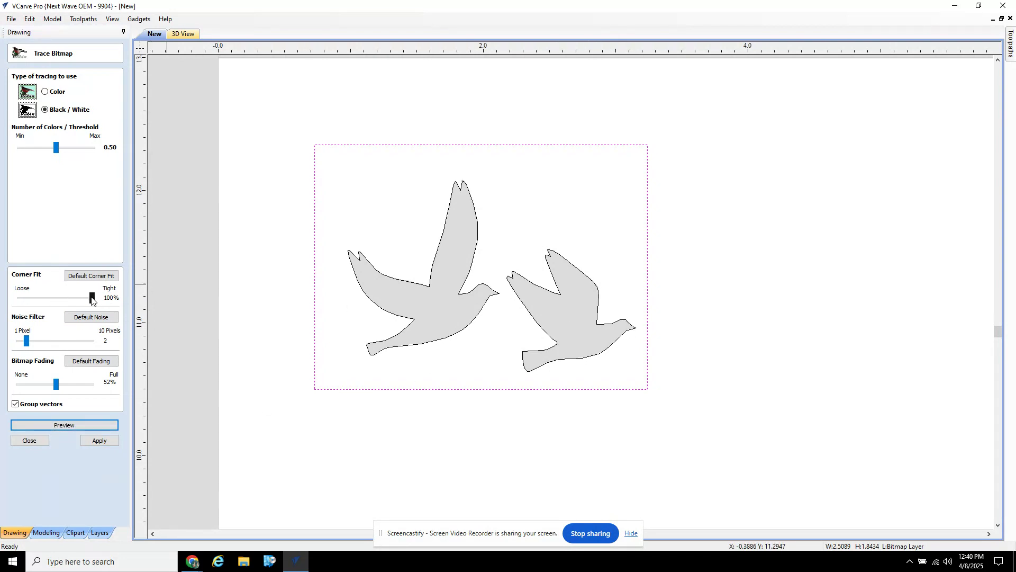
Compare previews of the bird trace with Corner Fit at 50% and at the loosest setting, 0%
{"action": "left_click_drag", "start_coordinate": [91, 299], "coordinate": [55, 304]}
{"action": "left_click", "coordinate": [77, 427]}
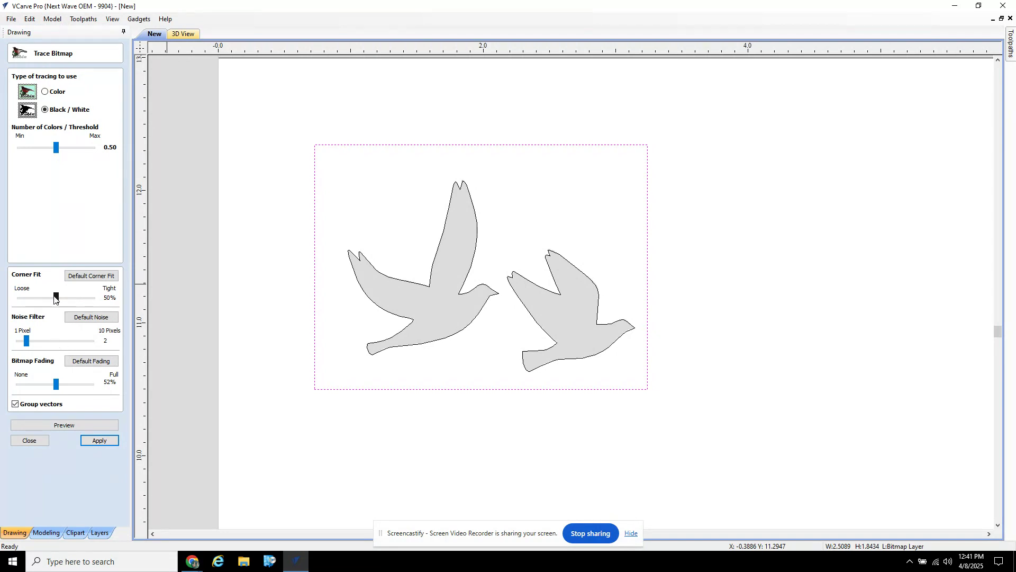
{"action": "left_click_drag", "start_coordinate": [56, 298], "coordinate": [20, 299]}
{"action": "left_click", "coordinate": [61, 424]}
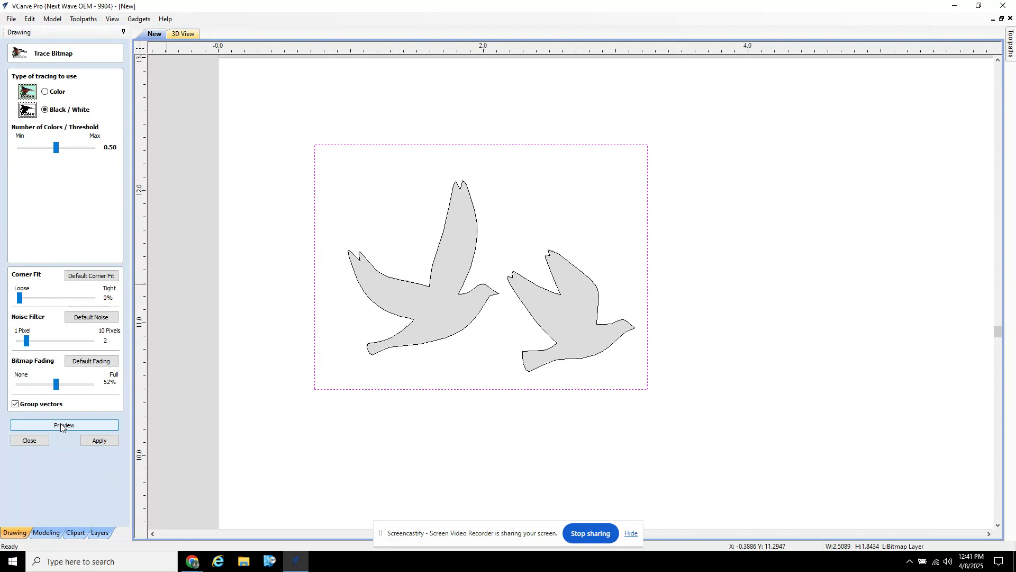
Set Corner Fit to 50% and Bitmap Fading to 60%, and apply the previewed trace to create the bird vectors
{"action": "left_click_drag", "start_coordinate": [19, 298], "coordinate": [56, 298]}
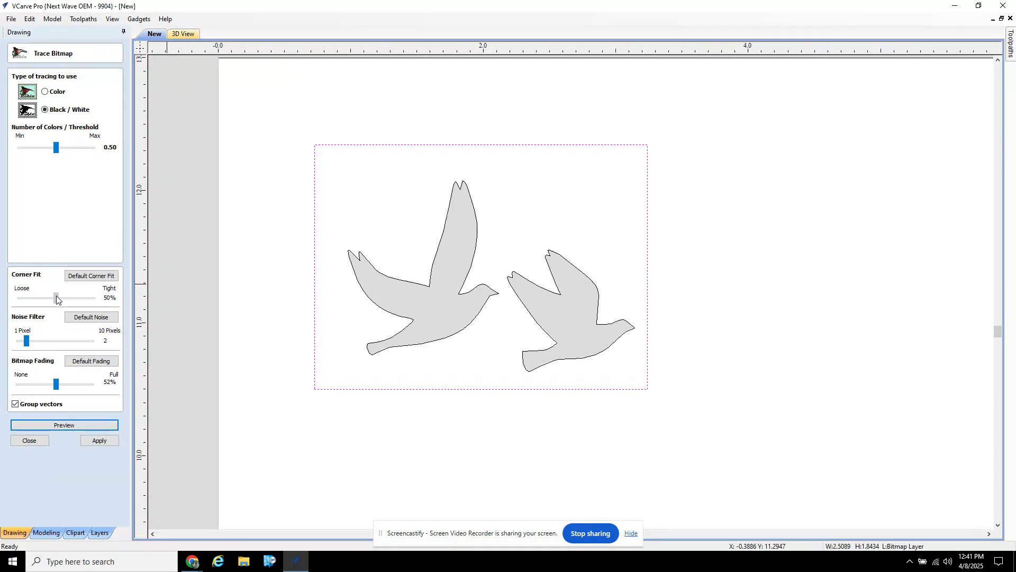
{"action": "left_click", "coordinate": [65, 425]}
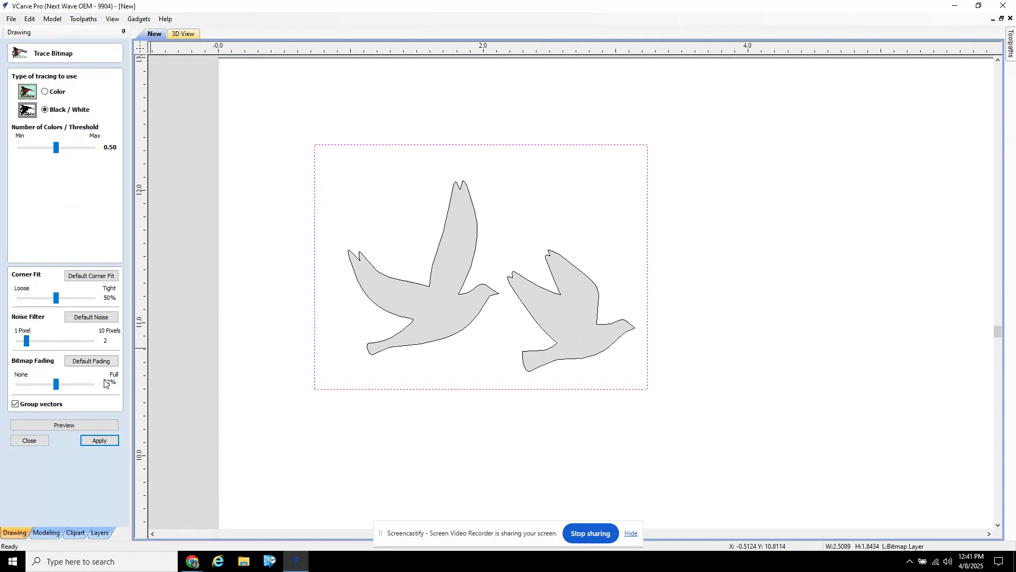
{"action": "left_click_drag", "start_coordinate": [56, 384], "coordinate": [61, 386]}
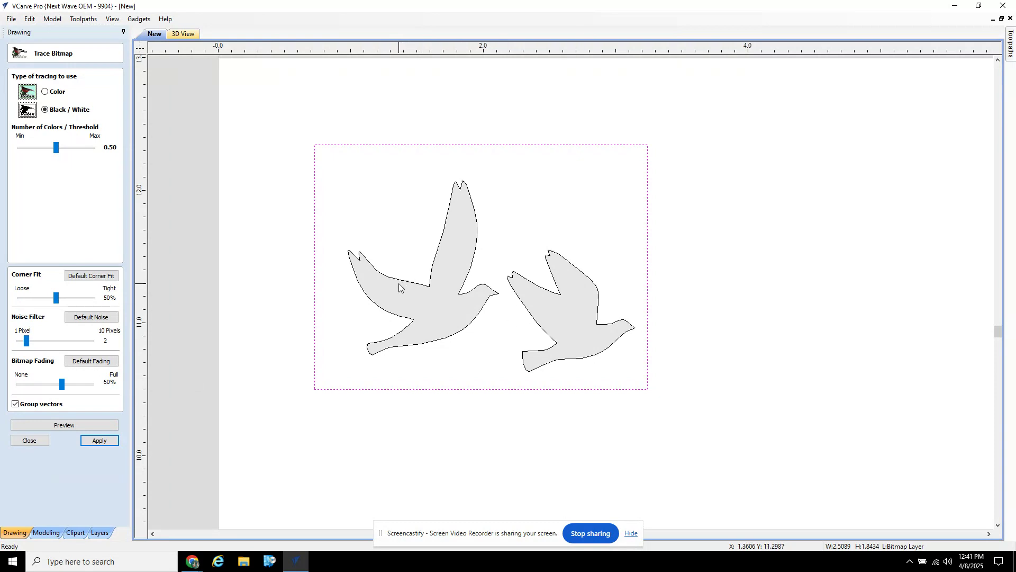
{"action": "left_click", "coordinate": [100, 441]}
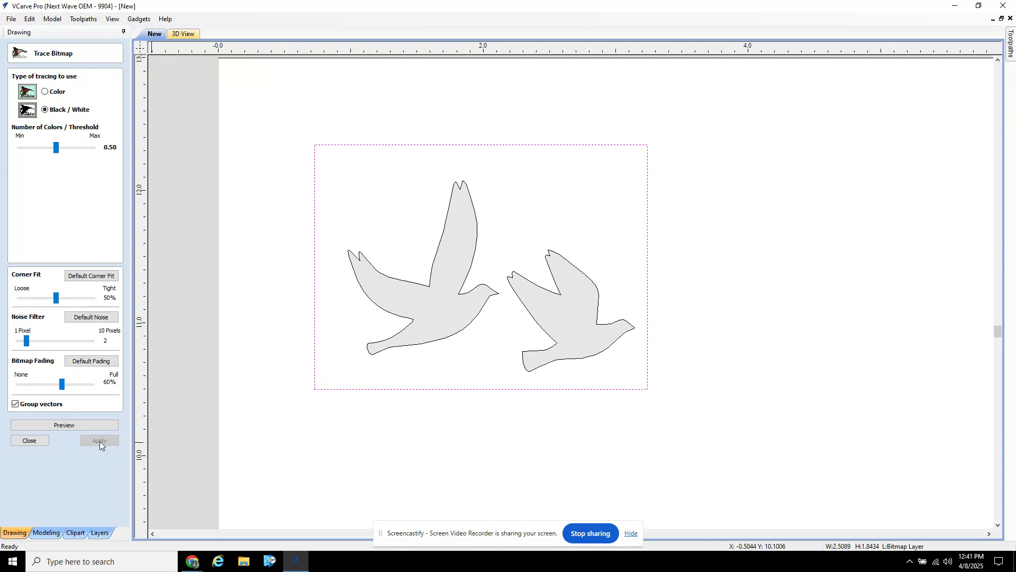
{"action": "left_click", "coordinate": [29, 440]}
Delete the original bird bitmap from behind the traced outlines, keeping only the vectors
{"action": "scroll", "coordinate": [339, 390], "scroll_direction": "up", "scroll_amount": 1}
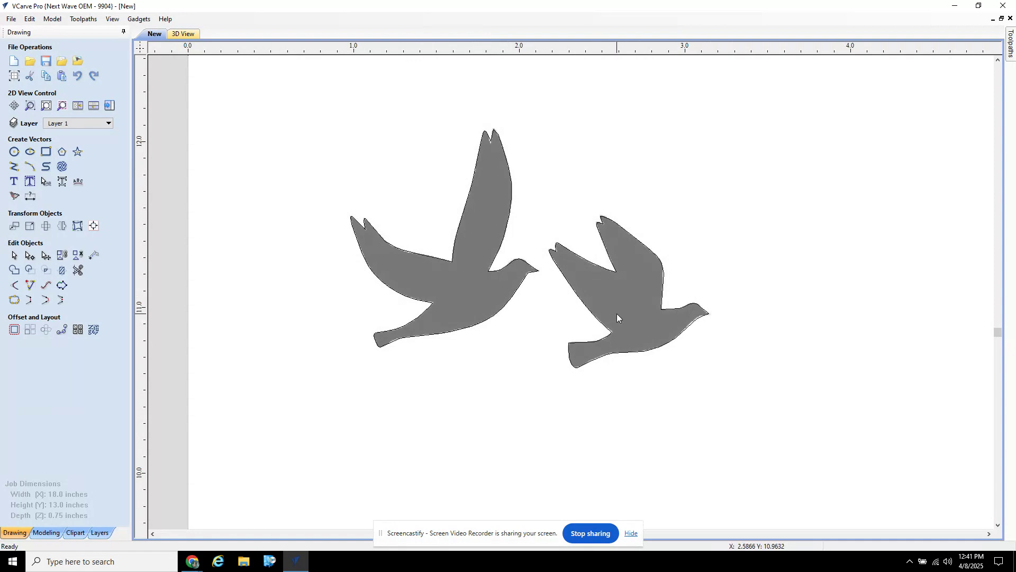
{"action": "left_click", "coordinate": [459, 281]}
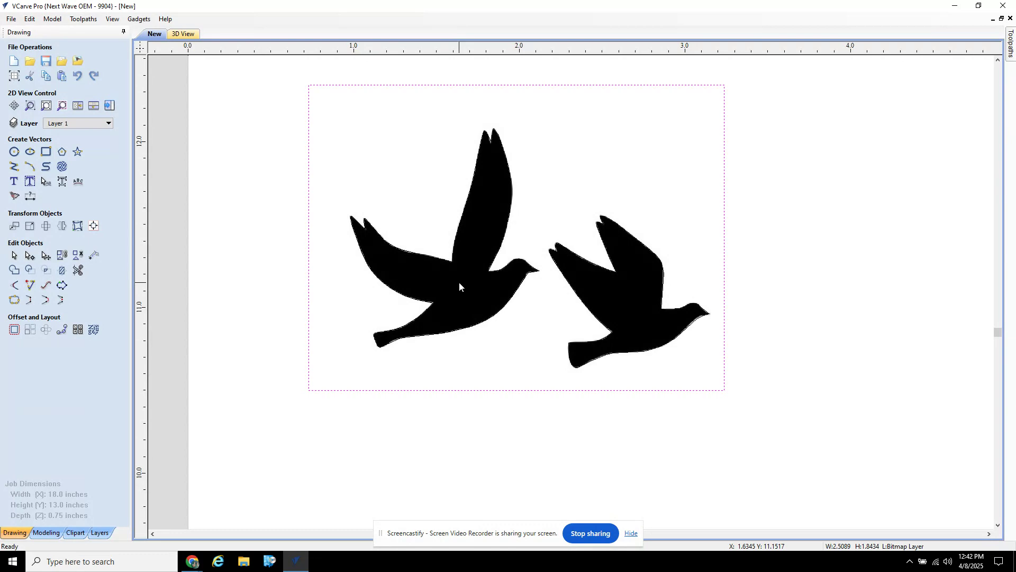
{"action": "key", "text": "Delete"}
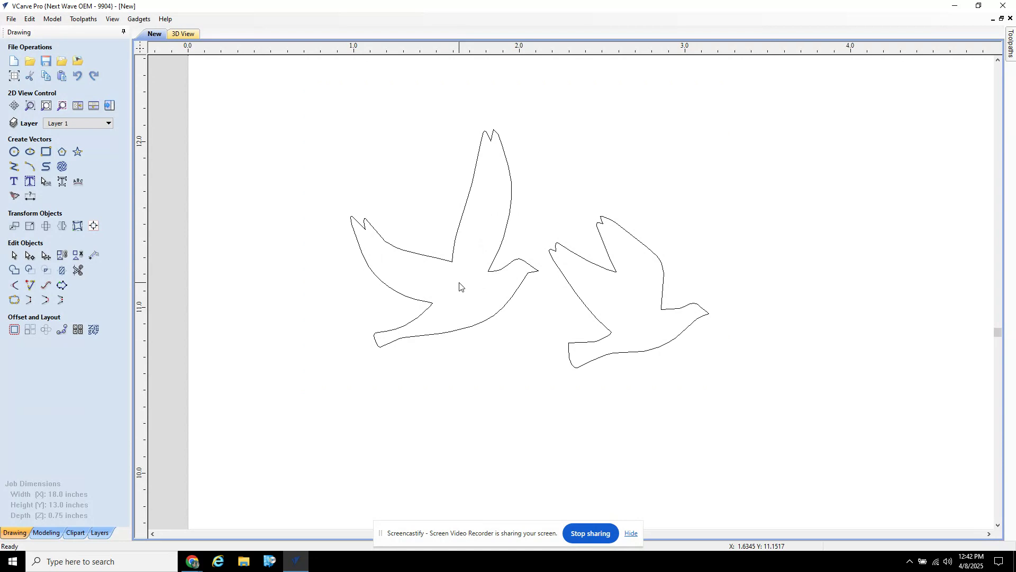
Draw a circle about 2.19 inches in diameter centred near X 0.91, Y 12.37, and create a duplicate in the same place
{"action": "scroll", "coordinate": [460, 287], "scroll_direction": "down", "scroll_amount": 10}
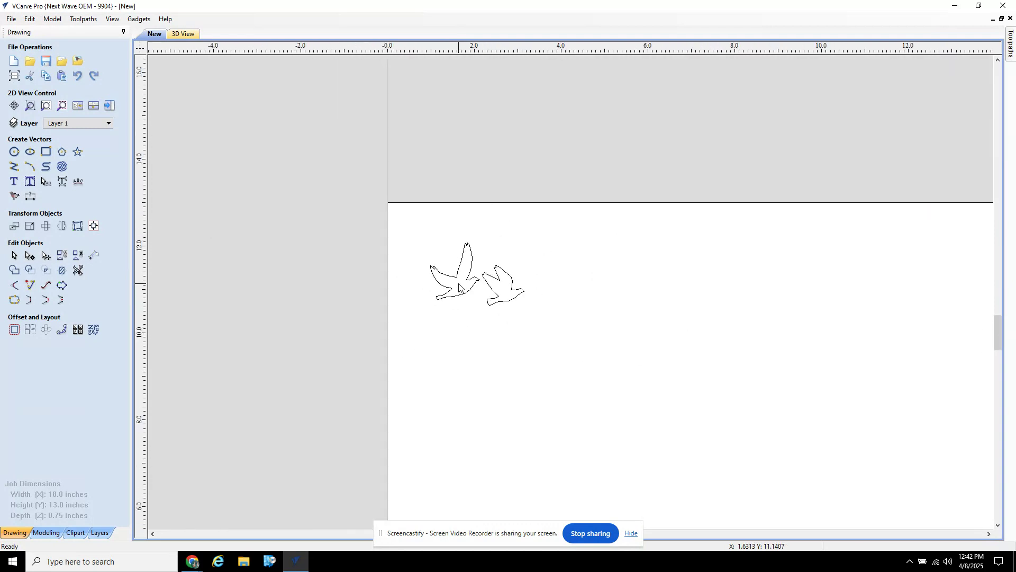
{"action": "middle_click_drag", "start_coordinate": [586, 318], "coordinate": [499, 228]}
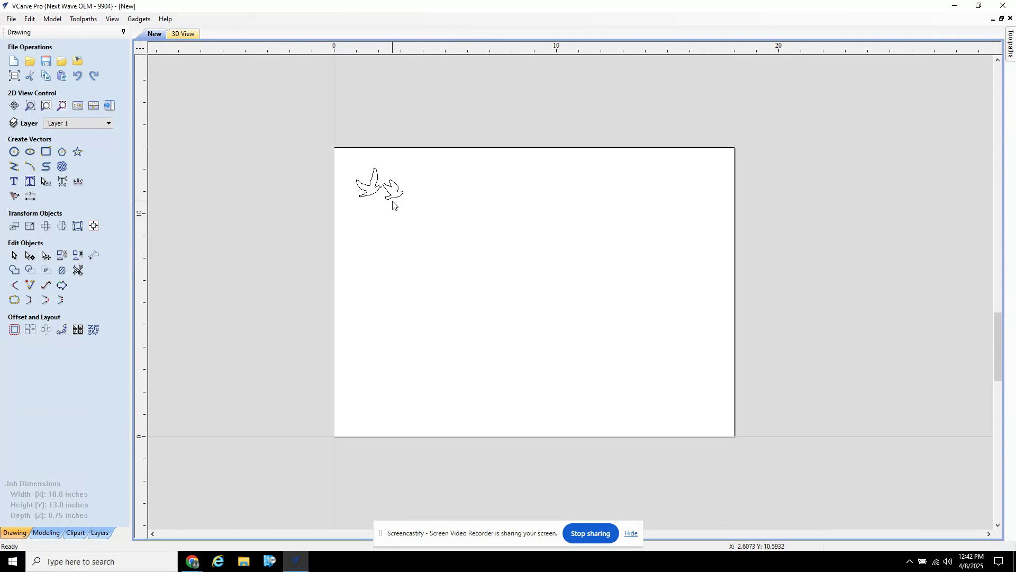
{"action": "scroll", "coordinate": [392, 201], "scroll_direction": "up", "scroll_amount": 6}
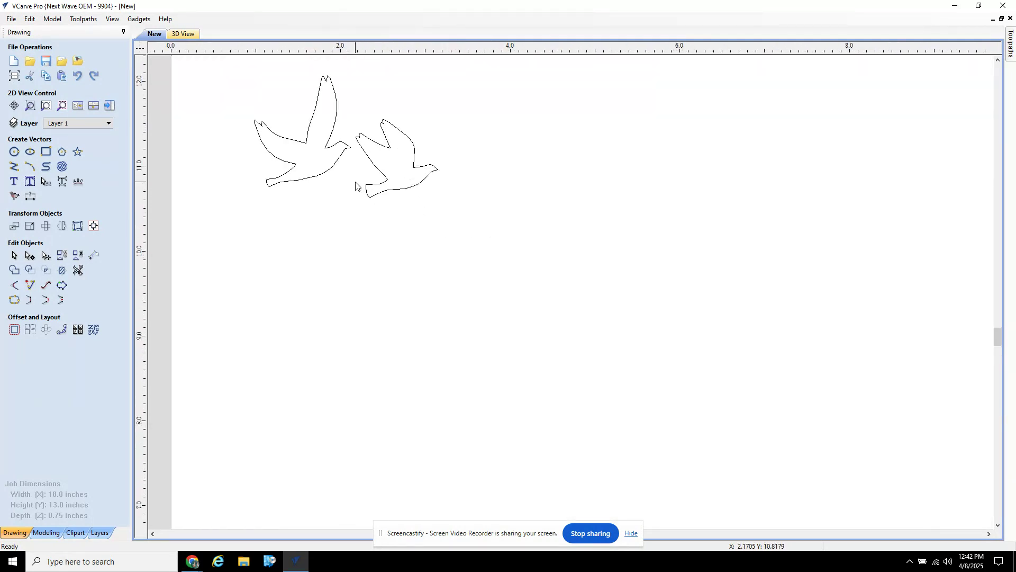
{"action": "scroll", "coordinate": [363, 233], "scroll_direction": "up", "scroll_amount": 2}
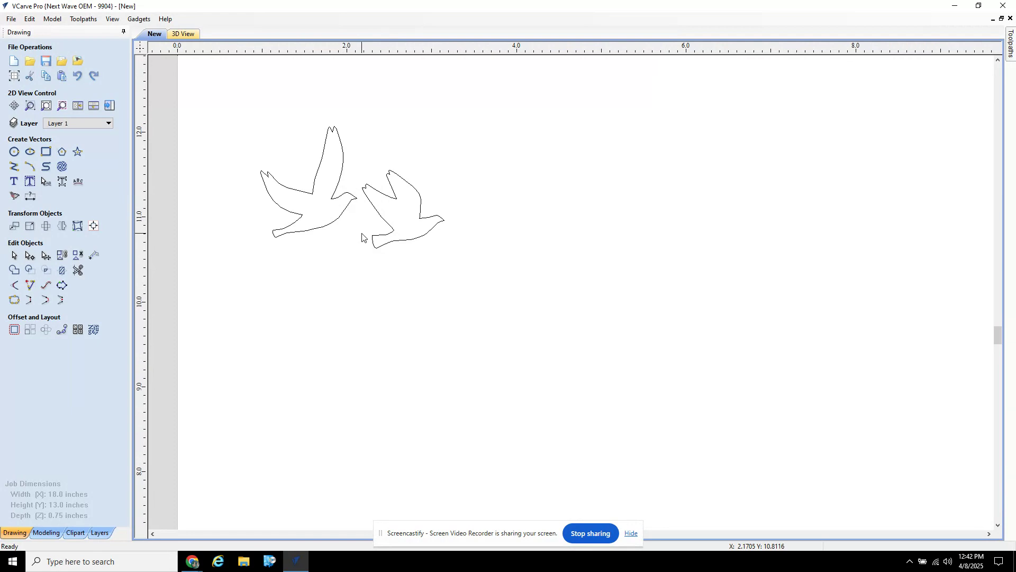
{"action": "left_click", "coordinate": [14, 151]}
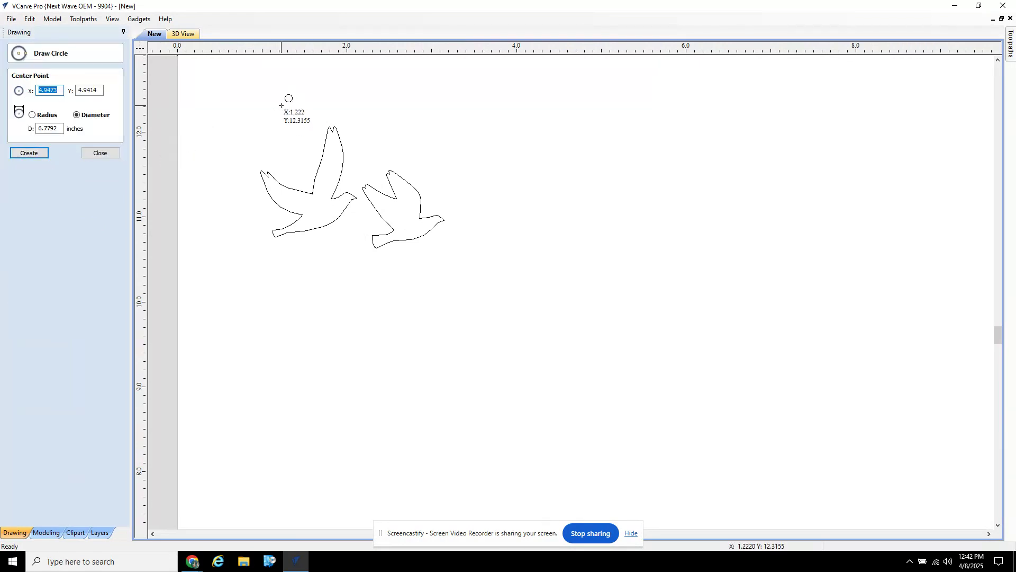
{"action": "left_click", "coordinate": [255, 101]}
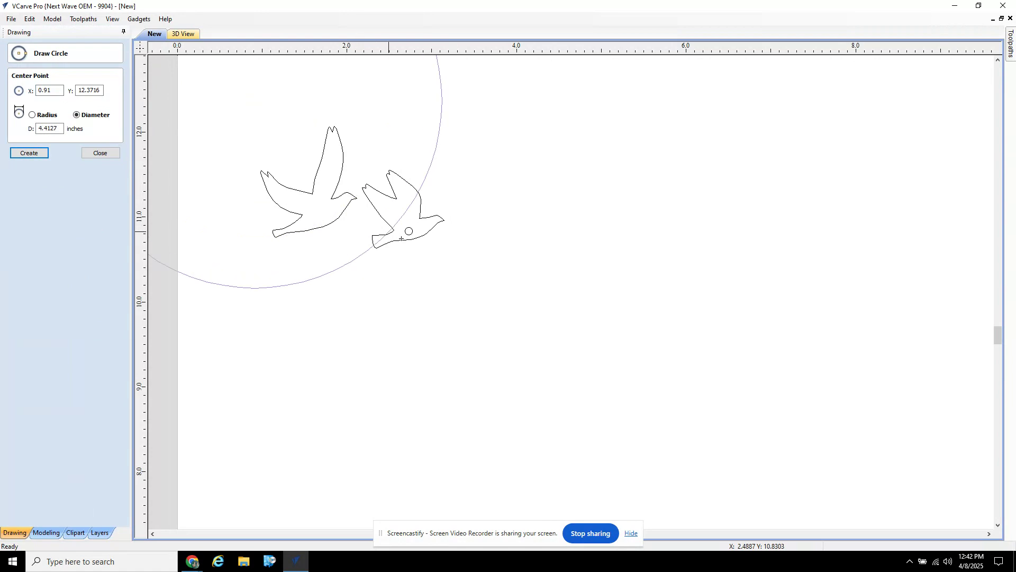
{"action": "left_click", "coordinate": [318, 164]}
{"action": "middle_click_drag", "start_coordinate": [306, 107], "coordinate": [333, 176]}
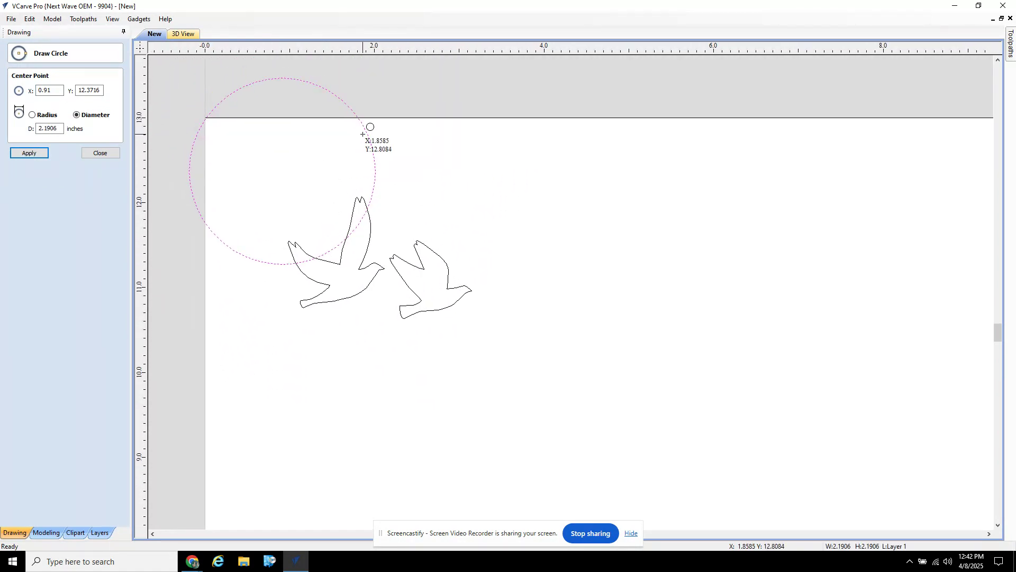
{"action": "left_click", "coordinate": [41, 152]}
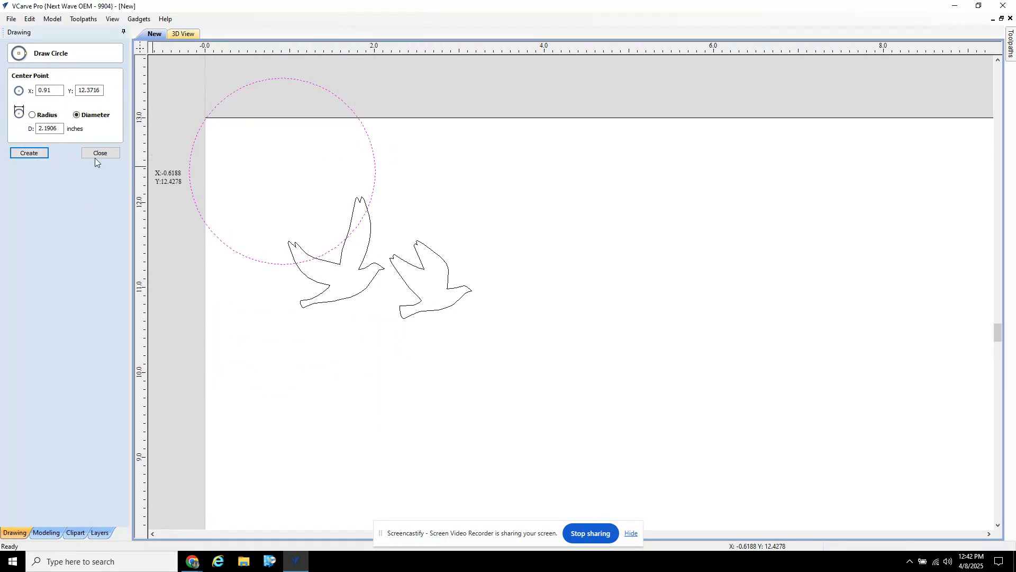
{"action": "left_click", "coordinate": [30, 155]}
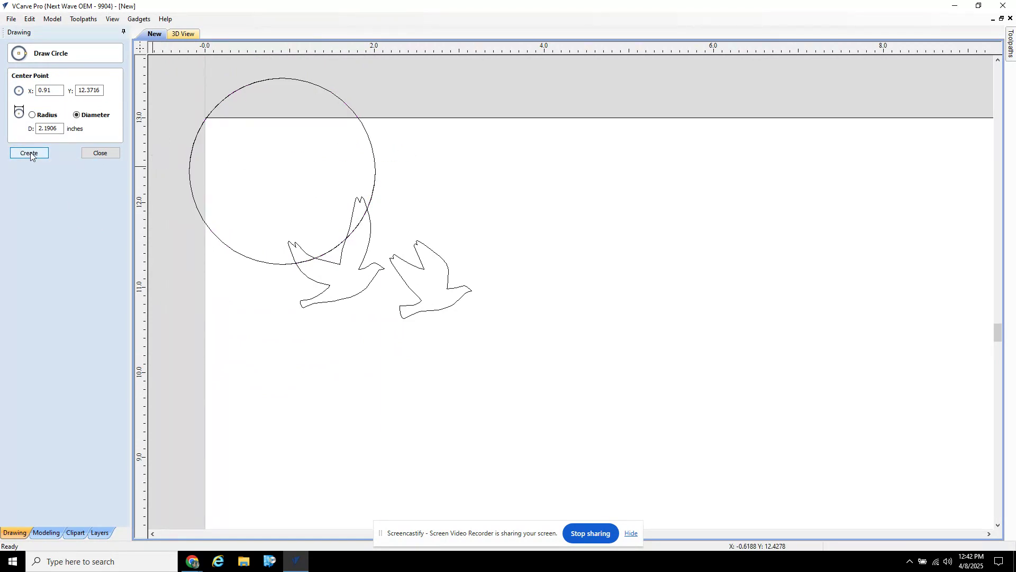
{"action": "left_click", "coordinate": [100, 155]}
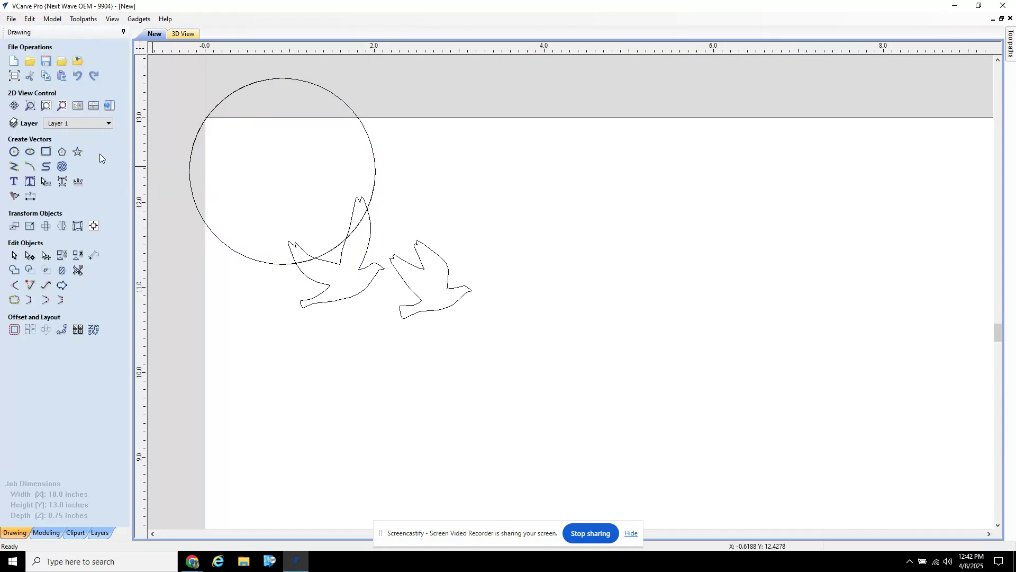
Move one circle around the two birds, enlarge it to about 2.42 inches in diameter, and adjust its position to enclose both outlines
{"action": "left_click", "coordinate": [374, 156]}
{"action": "left_click_drag", "start_coordinate": [374, 157], "coordinate": [474, 253]}
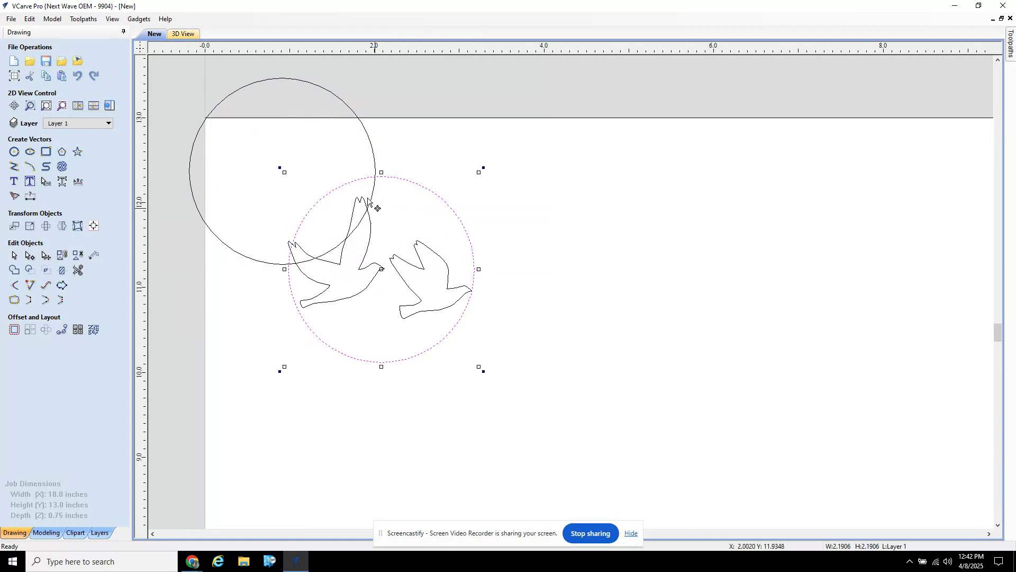
{"action": "left_click_drag", "start_coordinate": [280, 168], "coordinate": [261, 153]}
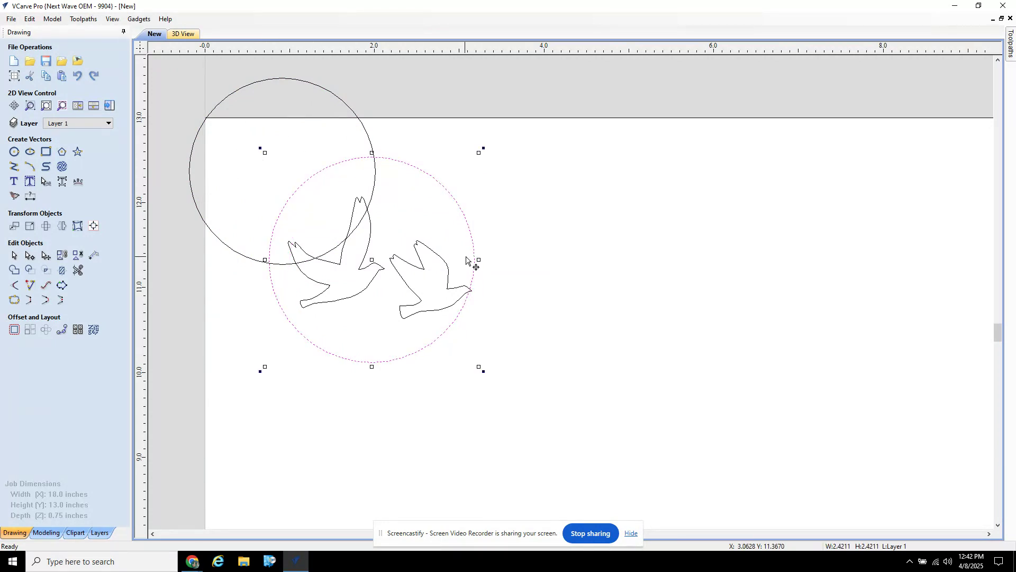
{"action": "left_click_drag", "start_coordinate": [475, 259], "coordinate": [485, 265]}
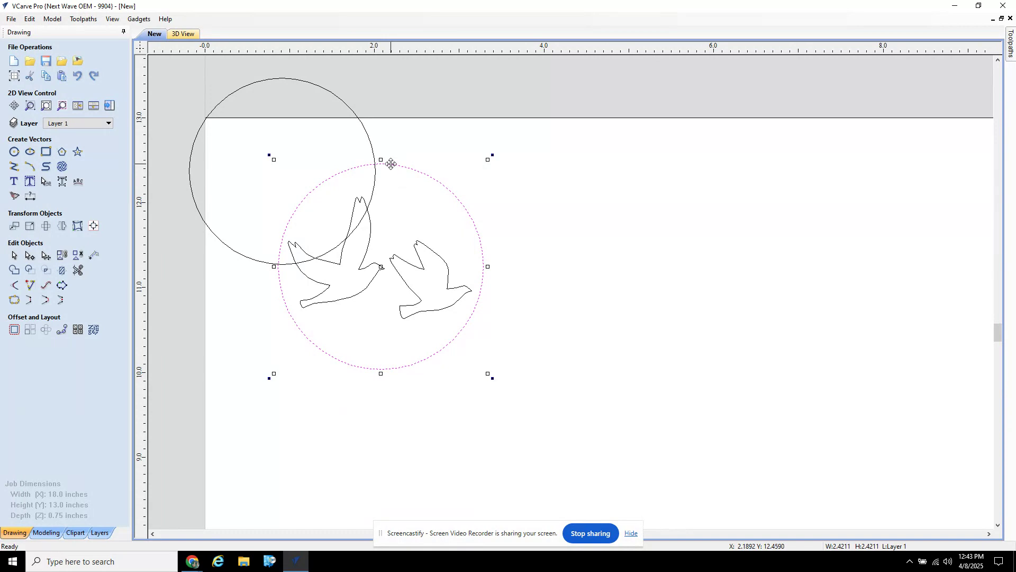
{"action": "left_click_drag", "start_coordinate": [390, 164], "coordinate": [391, 160]}
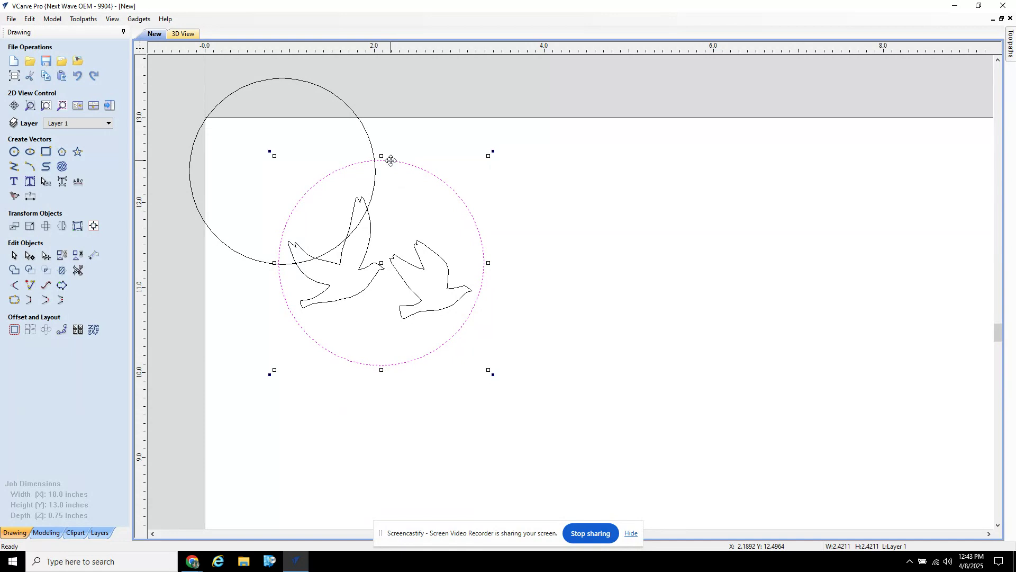
{"action": "left_click_drag", "start_coordinate": [390, 160], "coordinate": [390, 165]}
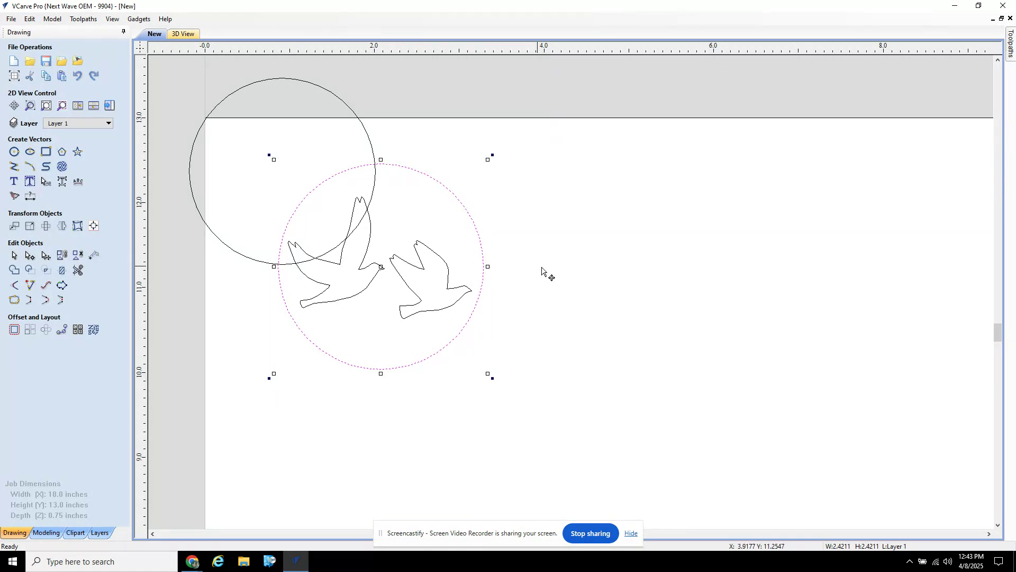
{"action": "left_click", "coordinate": [577, 279]}
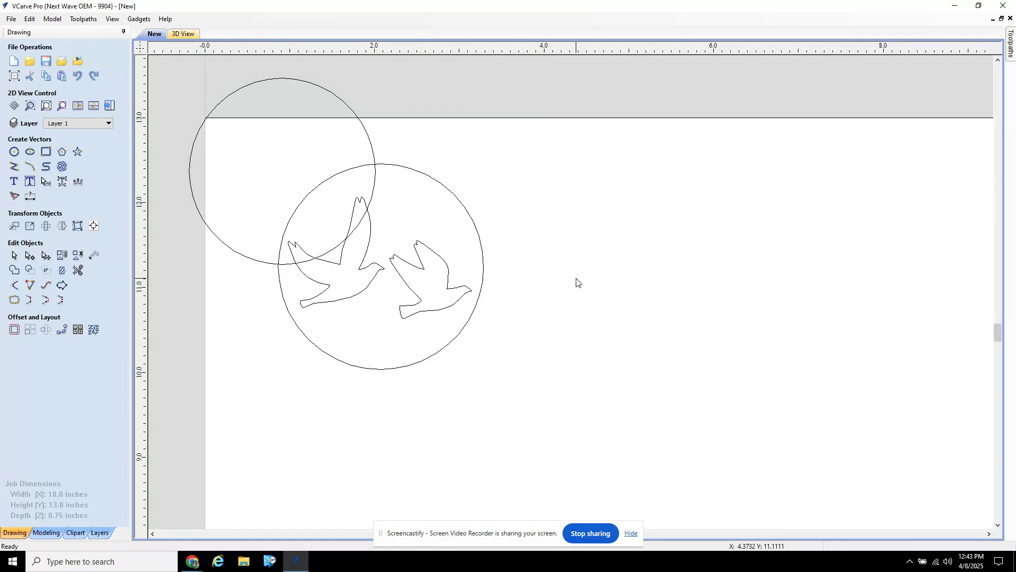
Delete the leftover duplicate circle that overlaps the job's upper-left corner
{"action": "left_click", "coordinate": [366, 135]}
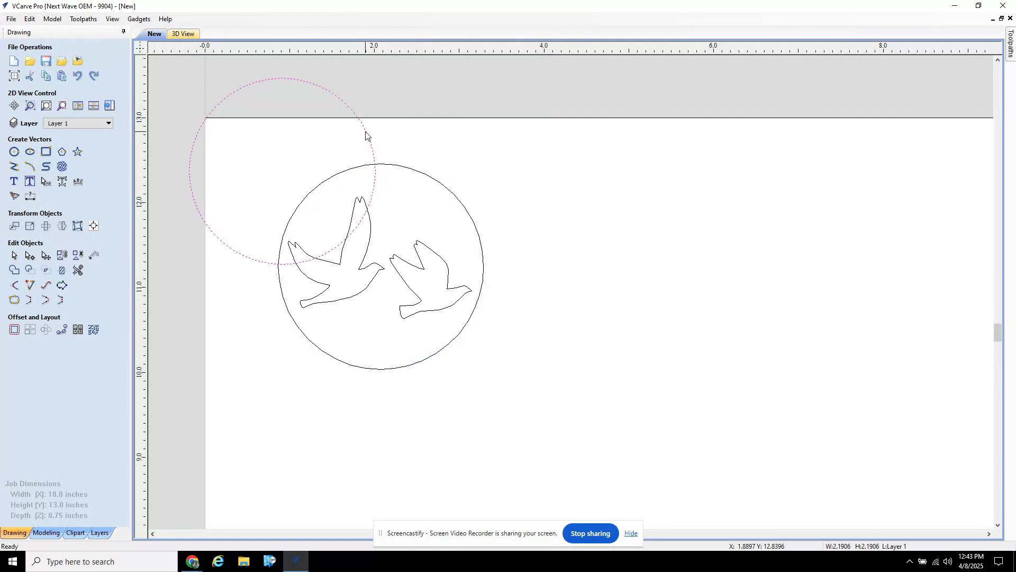
{"action": "key", "text": "Delete"}
{"action": "scroll", "coordinate": [474, 151], "scroll_direction": "down", "scroll_amount": 4}
{"action": "scroll", "coordinate": [675, 245], "scroll_direction": "down", "scroll_amount": 2}
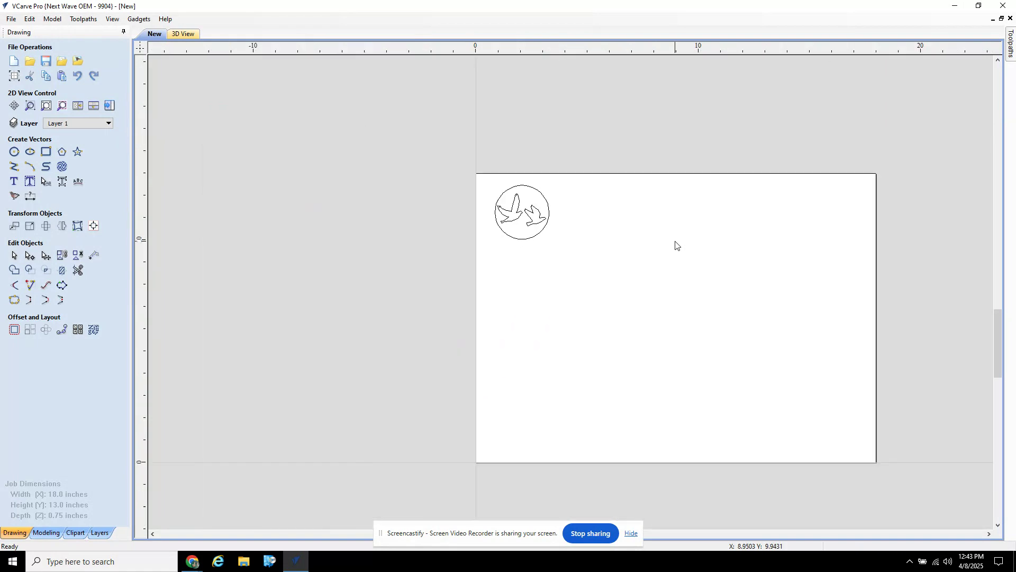
{"action": "scroll", "coordinate": [697, 250], "scroll_direction": "up", "scroll_amount": 3}
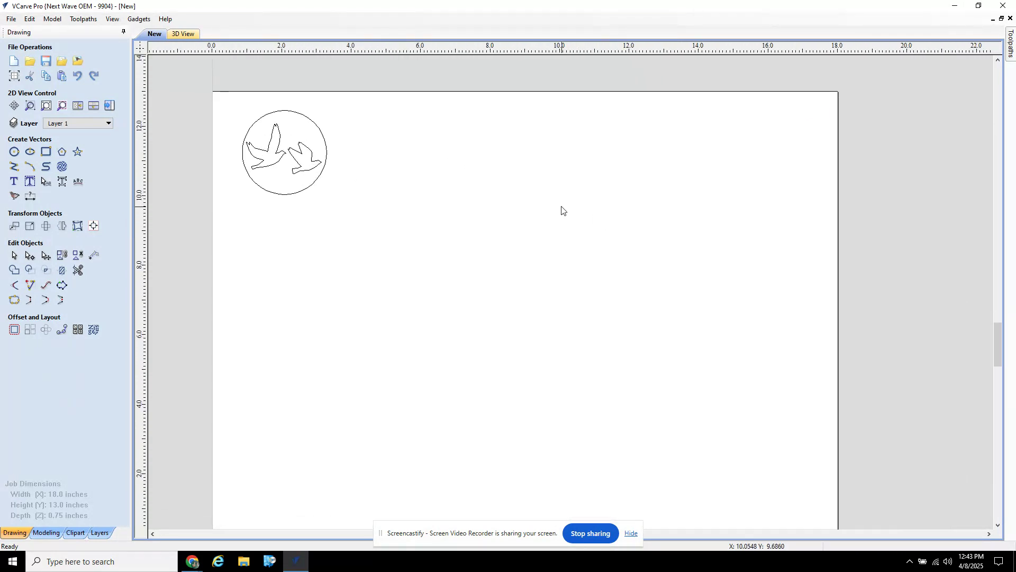
{"action": "middle_click_drag", "start_coordinate": [562, 206], "coordinate": [562, 185]}
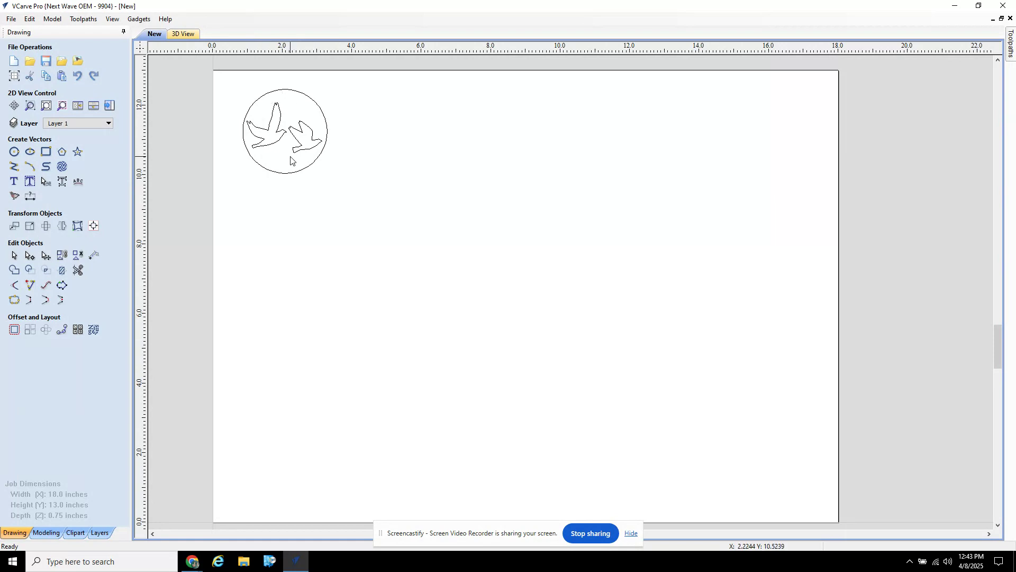
Set up a Quick Engrave toolpath with the 20-degree, 0.02-inch tip Engrave tool, and select the circle and both birds for it
{"action": "left_click", "coordinate": [106, 106]}
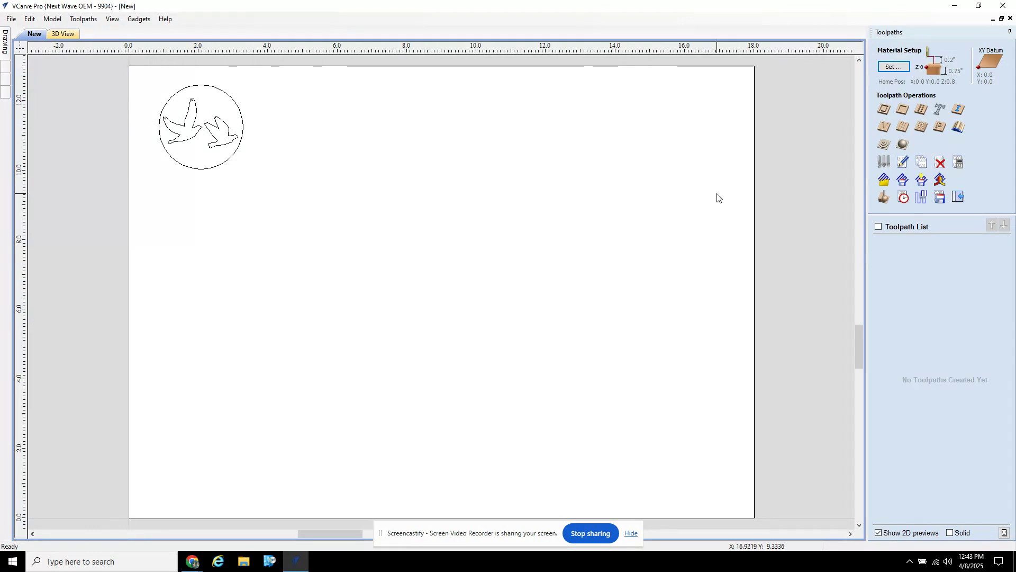
{"action": "left_click", "coordinate": [940, 111]}
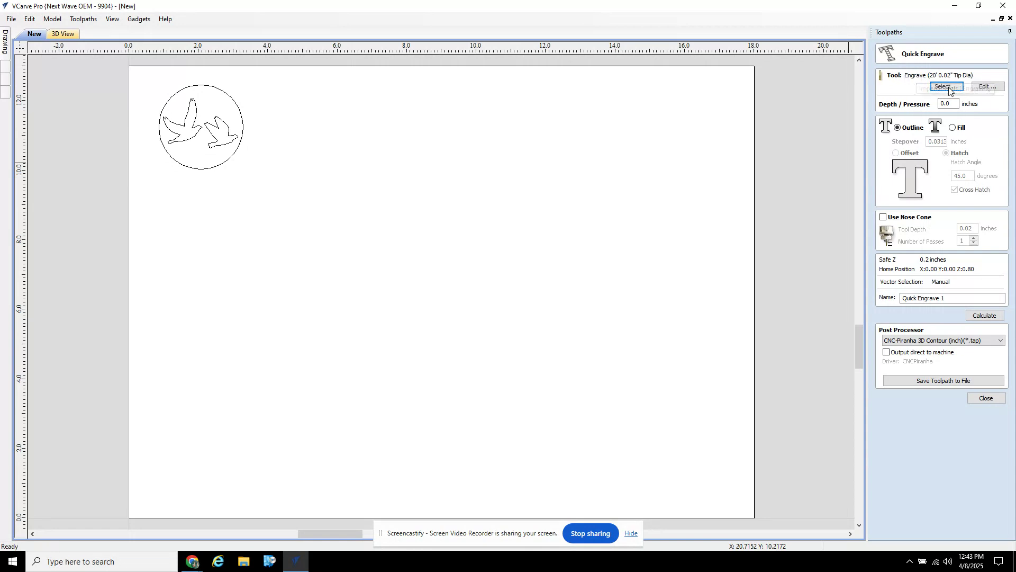
{"action": "left_click", "coordinate": [949, 90]}
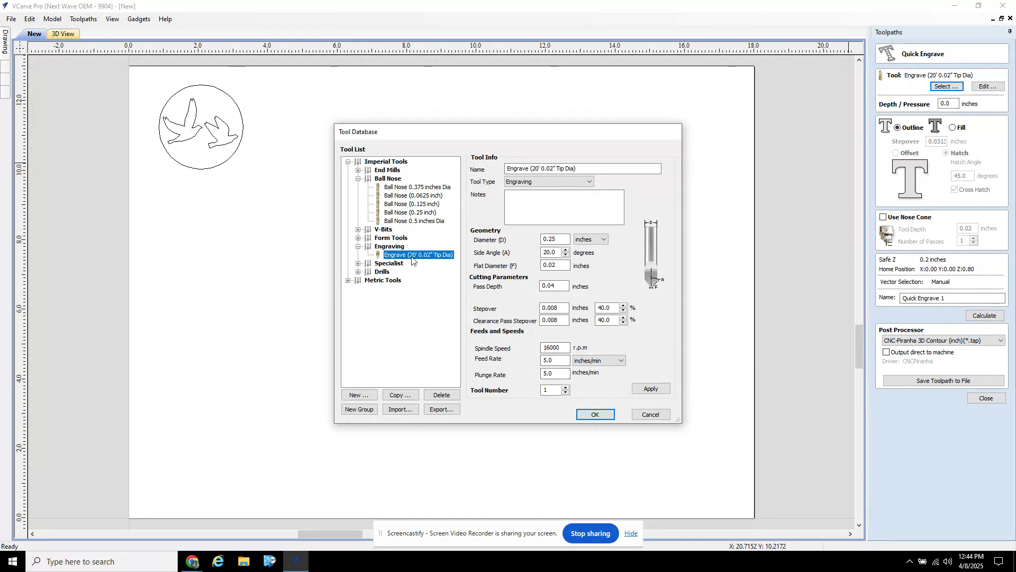
{"action": "left_click", "coordinate": [595, 414]}
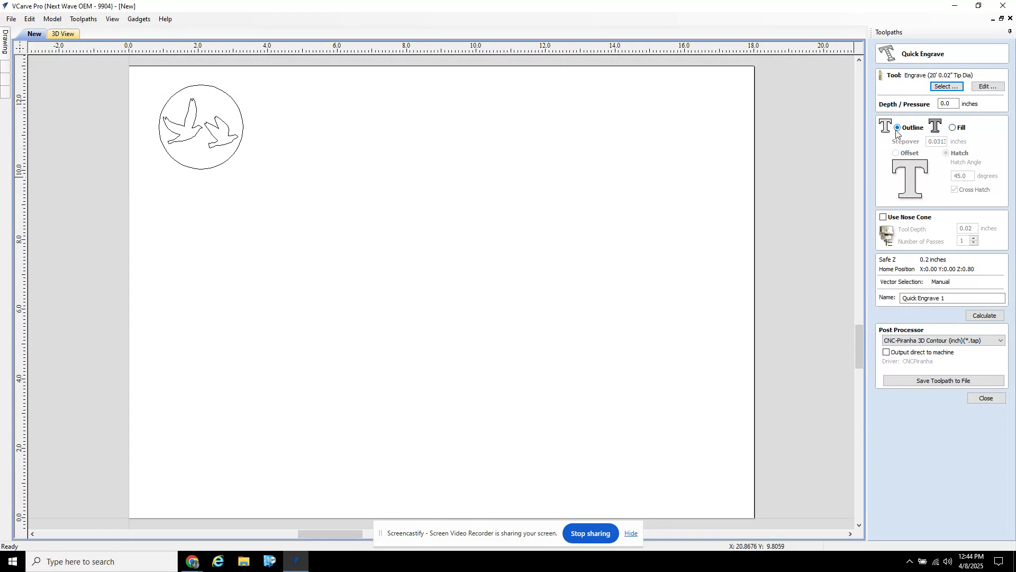
{"action": "left_click_drag", "start_coordinate": [253, 183], "coordinate": [147, 76]}
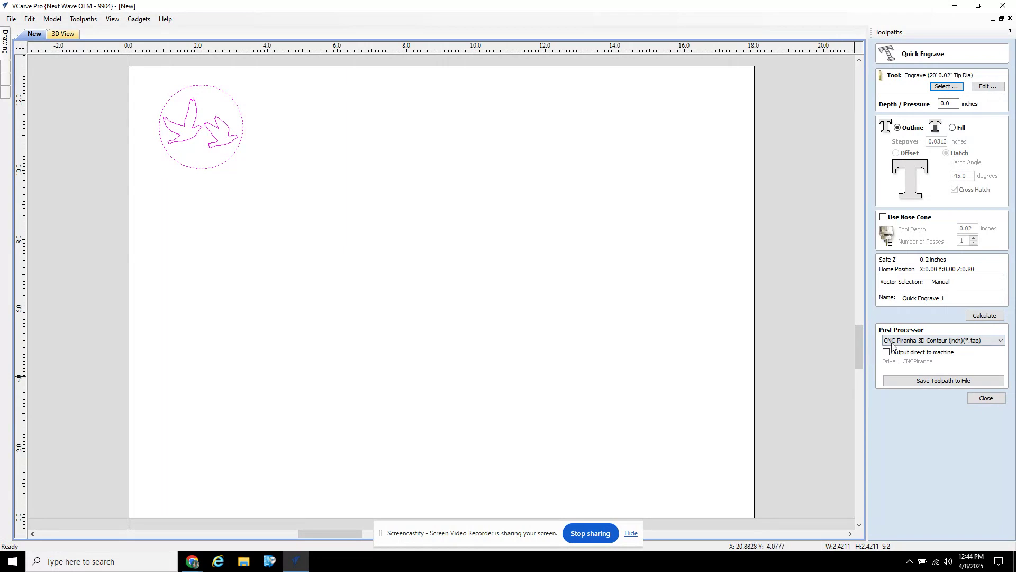
Choose the CNC-Piranha 3D Contour (inch) (*.tap) post processor, name the toolpath with the owner's surname followed by "Logo", and calculate it
{"action": "left_click", "coordinate": [947, 342]}
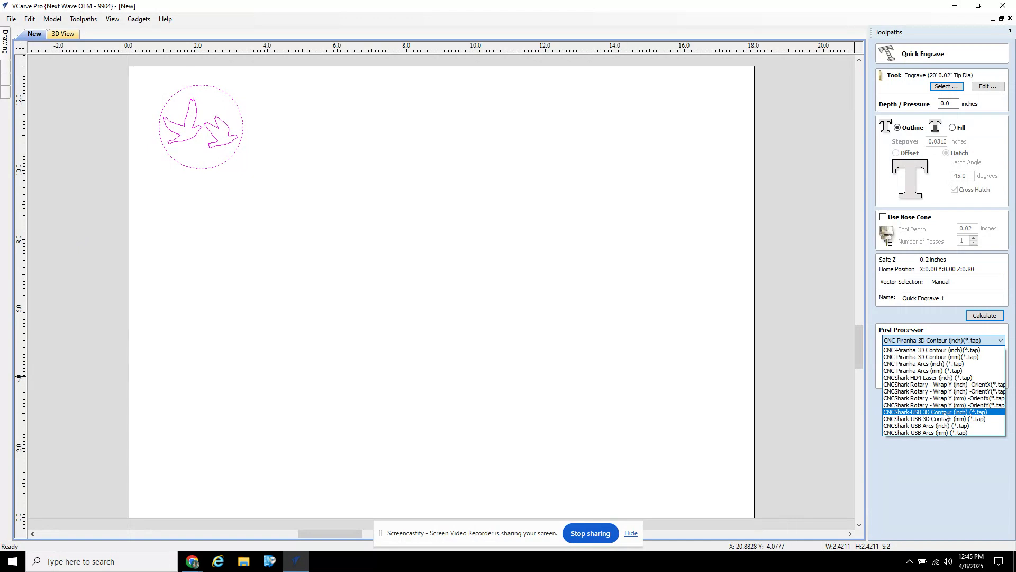
{"action": "left_click", "coordinate": [929, 352]}
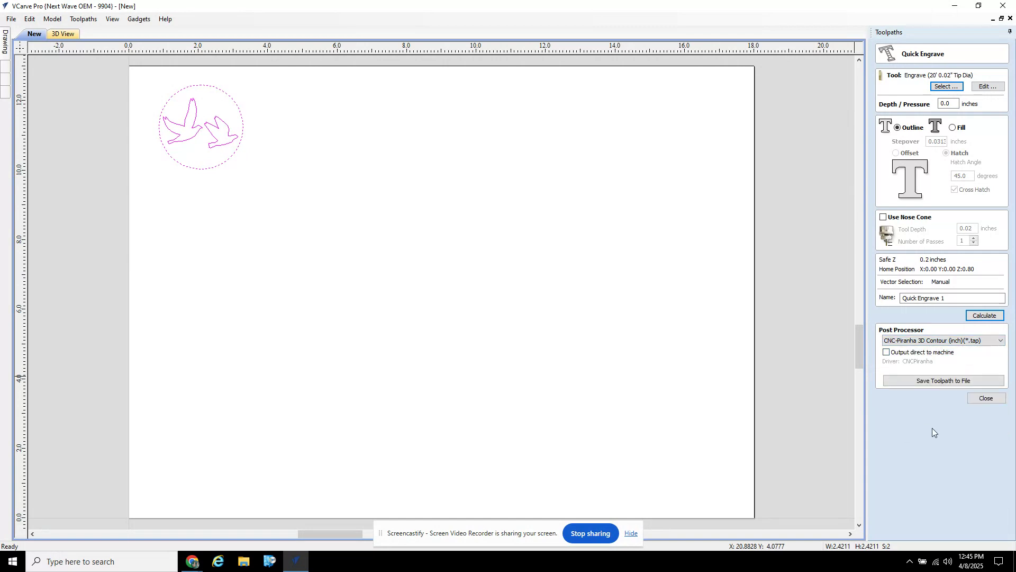
{"action": "left_click", "coordinate": [947, 298]}
{"action": "left_click_drag", "start_coordinate": [947, 297], "coordinate": [876, 303]}
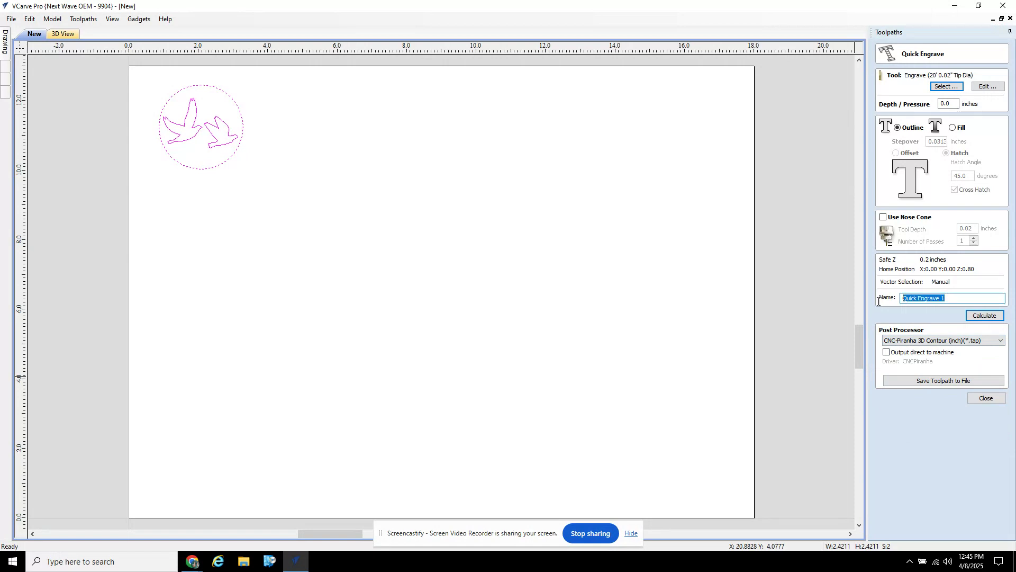
{"action": "type", "text": "Van Horne Logo"}
{"action": "left_click", "coordinate": [975, 316]}
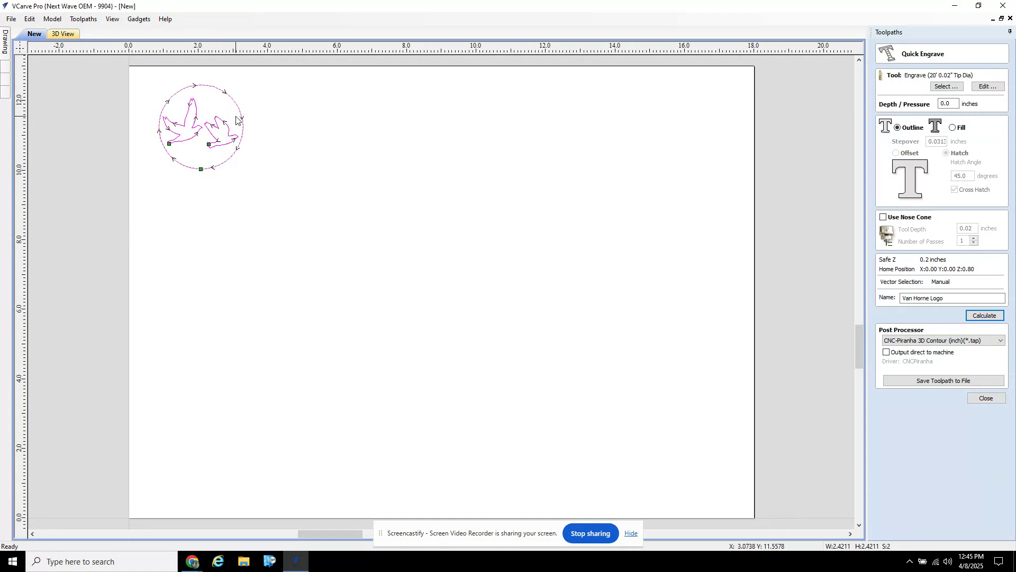
Inspect the engraving toolpath in the 3D view from isometric and straight above, and return to the 2D drawing
{"action": "left_click", "coordinate": [63, 33]}
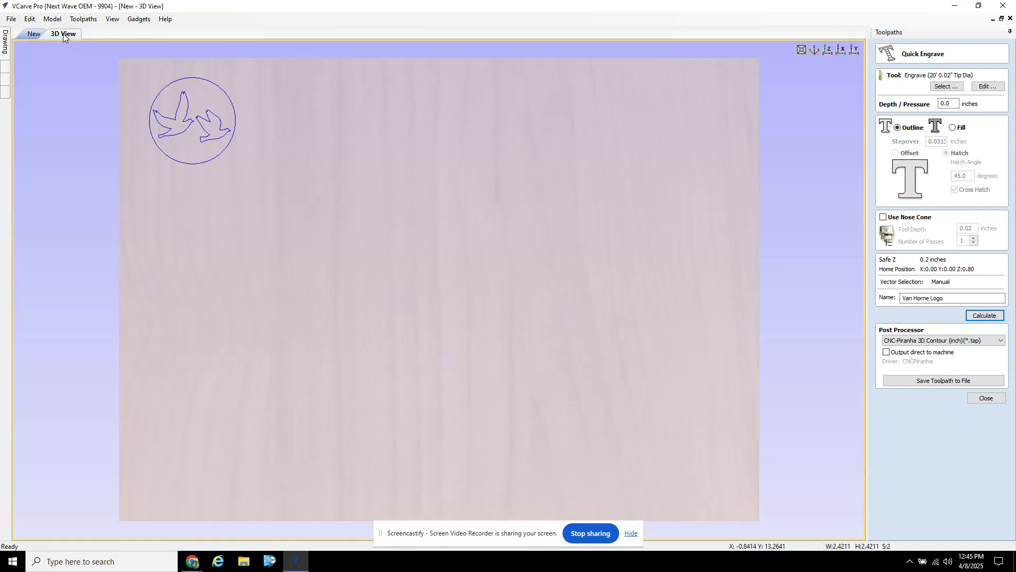
{"action": "left_click", "coordinate": [814, 51]}
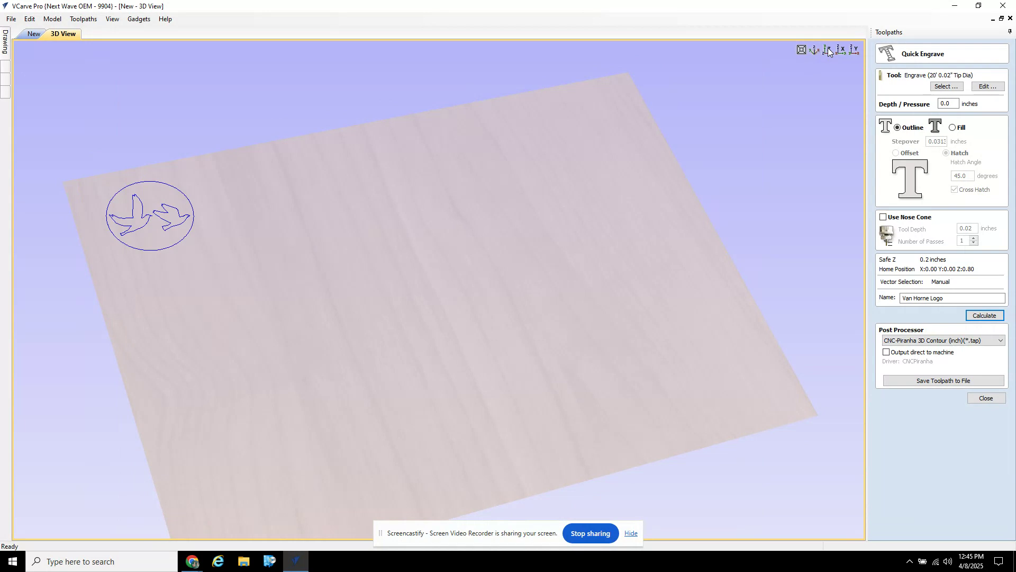
{"action": "left_click", "coordinate": [828, 51]}
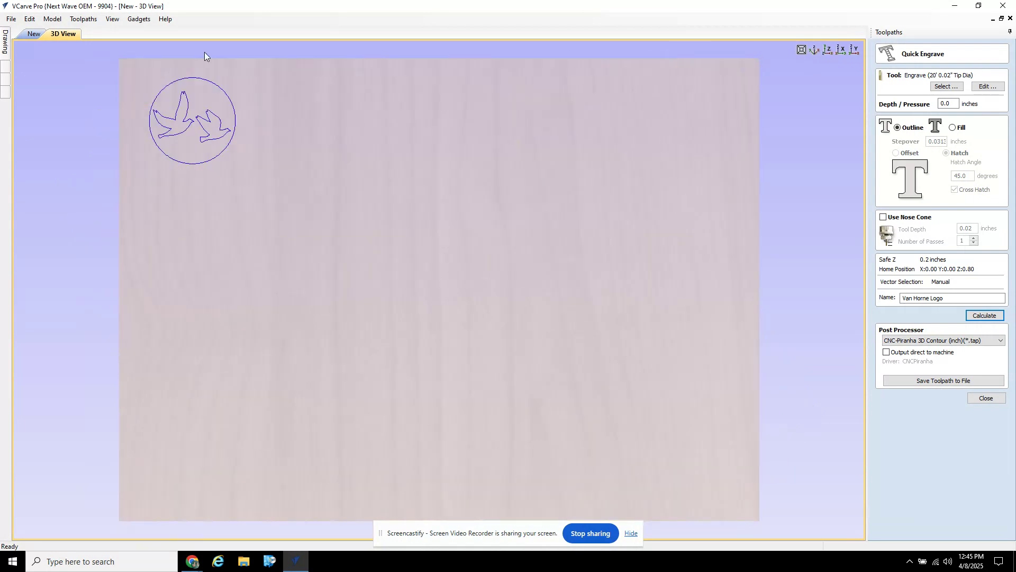
{"action": "left_click", "coordinate": [31, 34]}
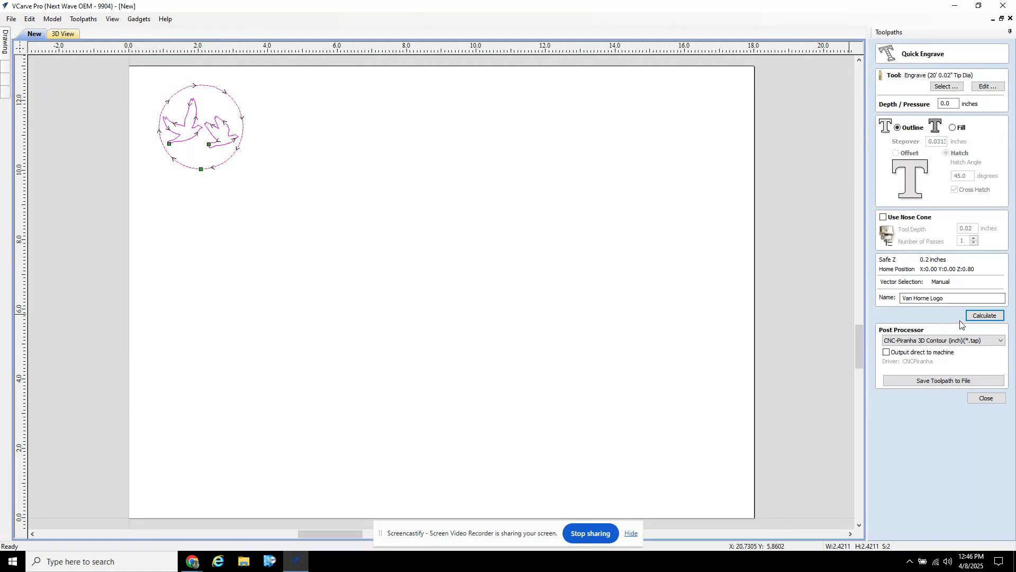
{"action": "left_click", "coordinate": [927, 381]}
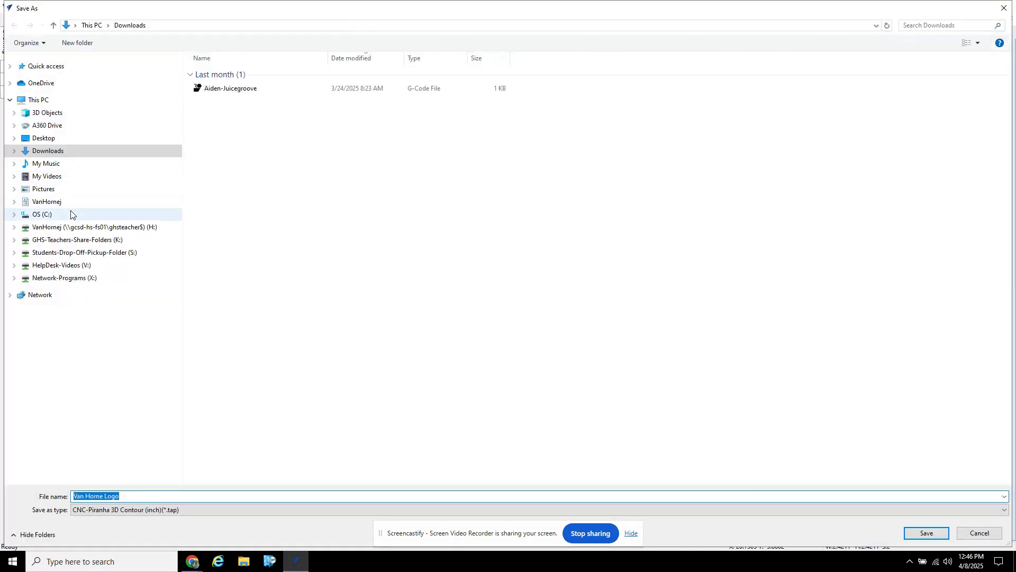
{"action": "left_click", "coordinate": [53, 228]}
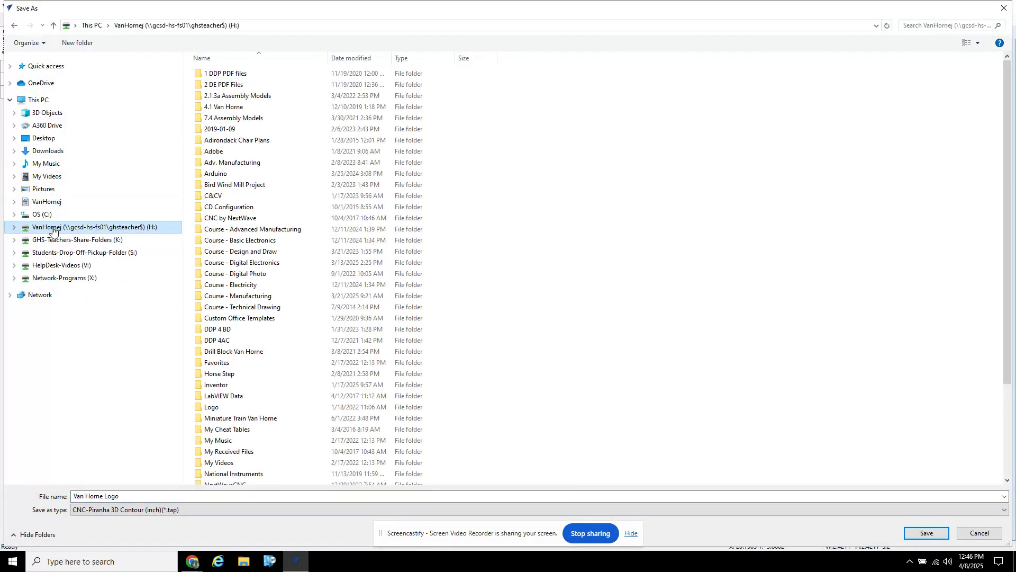
{"action": "left_click", "coordinate": [88, 496]}
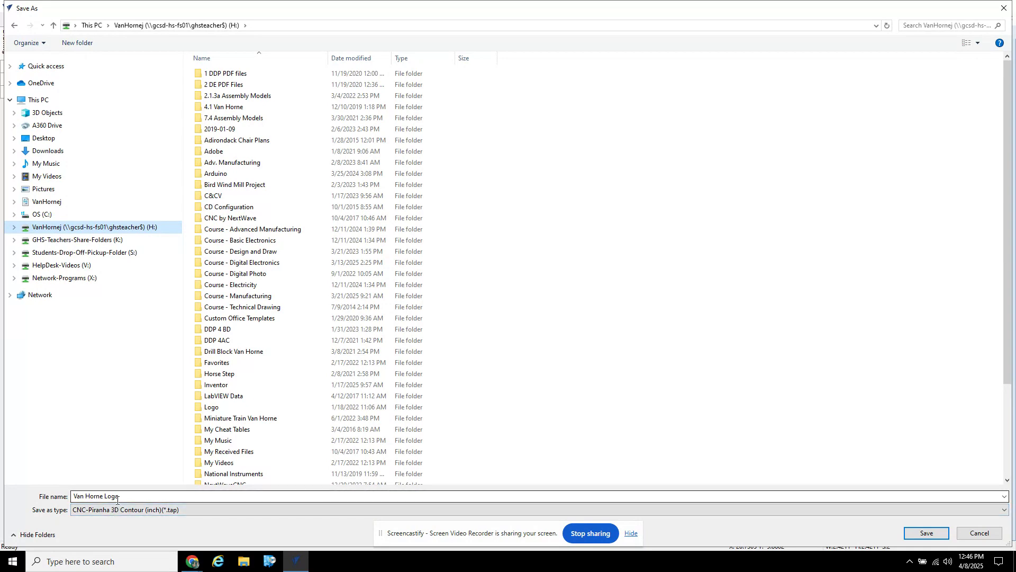
{"action": "left_click", "coordinate": [49, 227]}
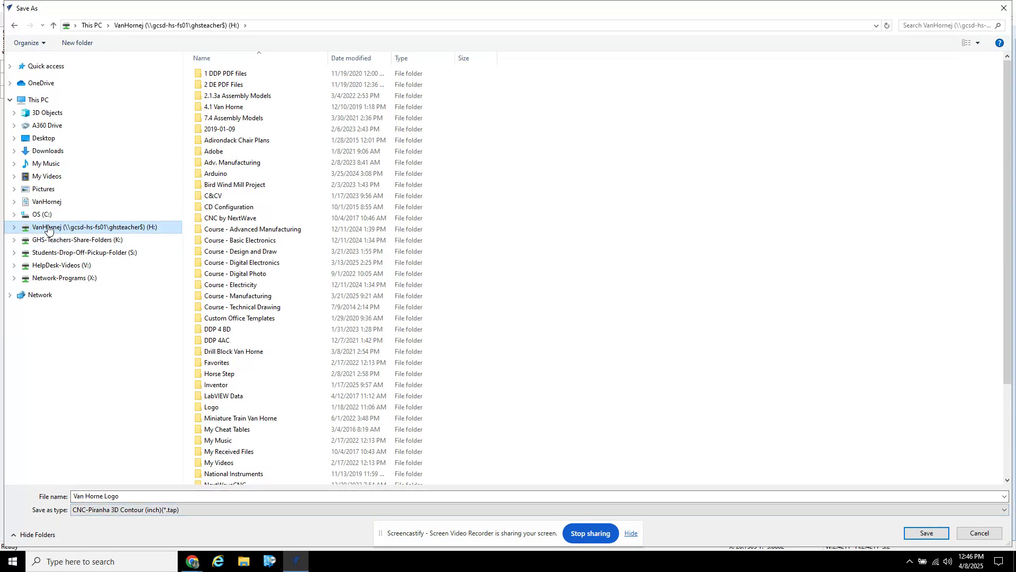
{"action": "left_click", "coordinate": [979, 533]}
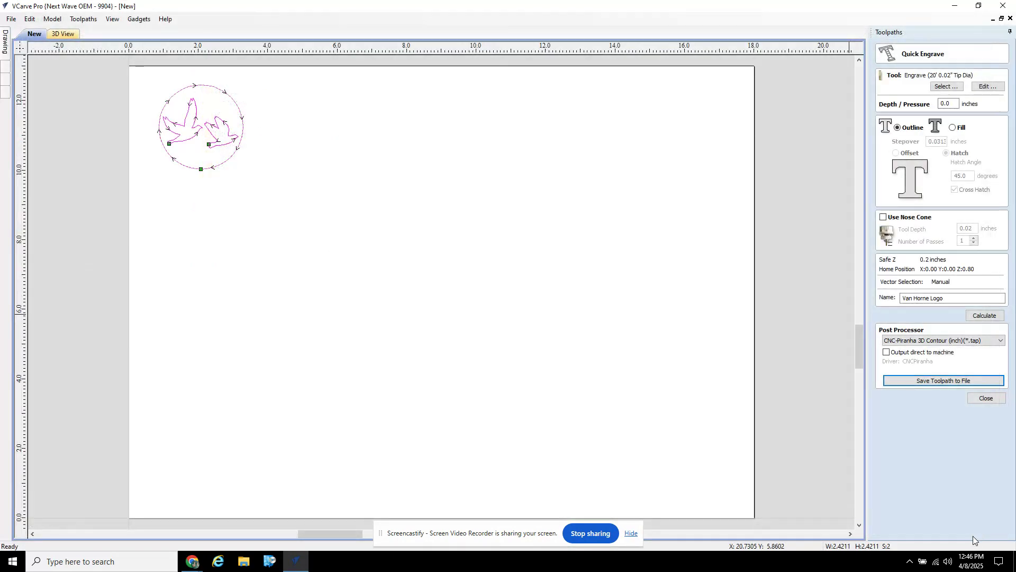
Try to save the project as a VCarve file (*.crv) on the H: drive, named with the owner's surname followed by "Logo"
{"action": "left_click", "coordinate": [11, 20]}
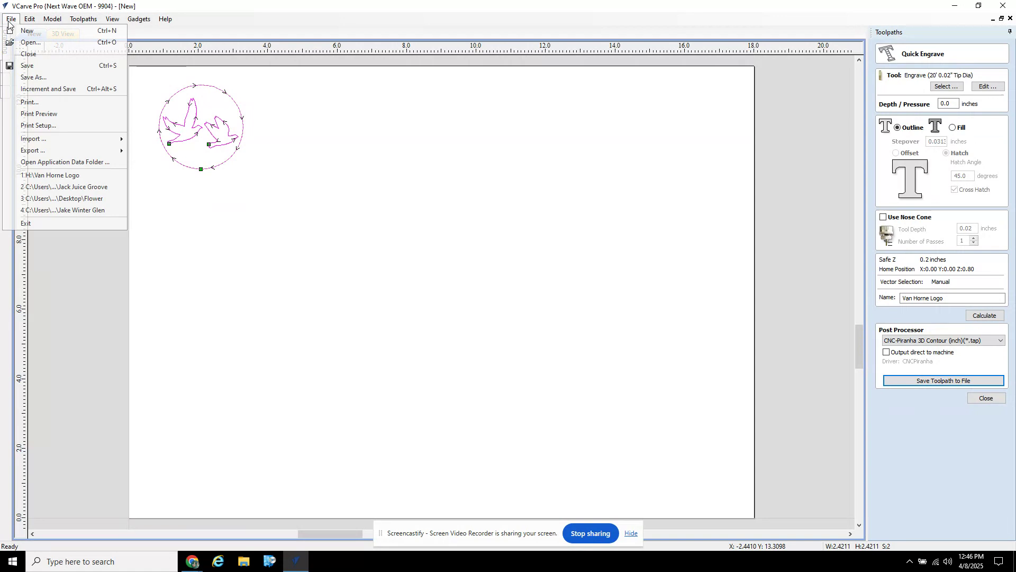
{"action": "left_click", "coordinate": [27, 78]}
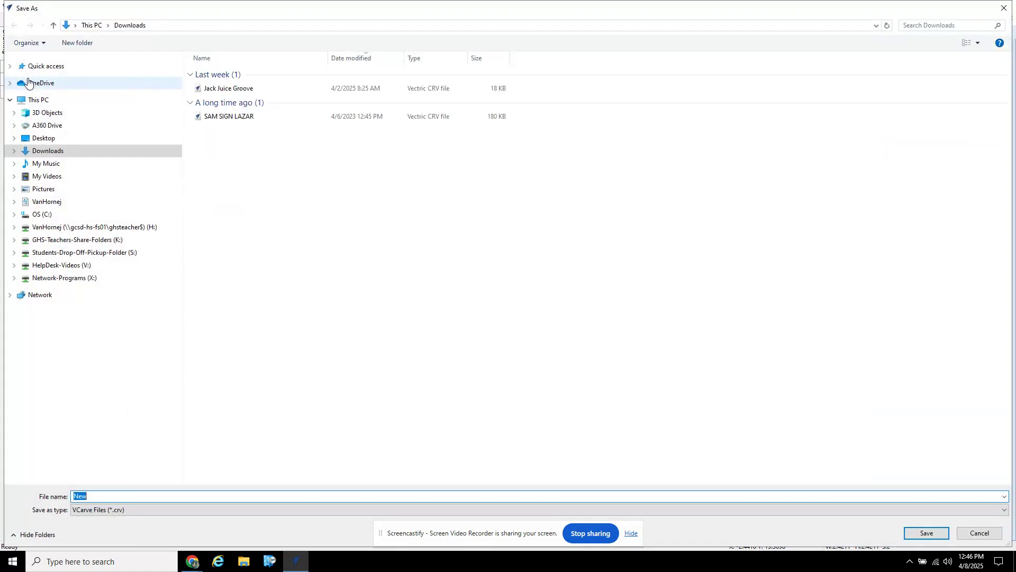
{"action": "left_click", "coordinate": [45, 228]}
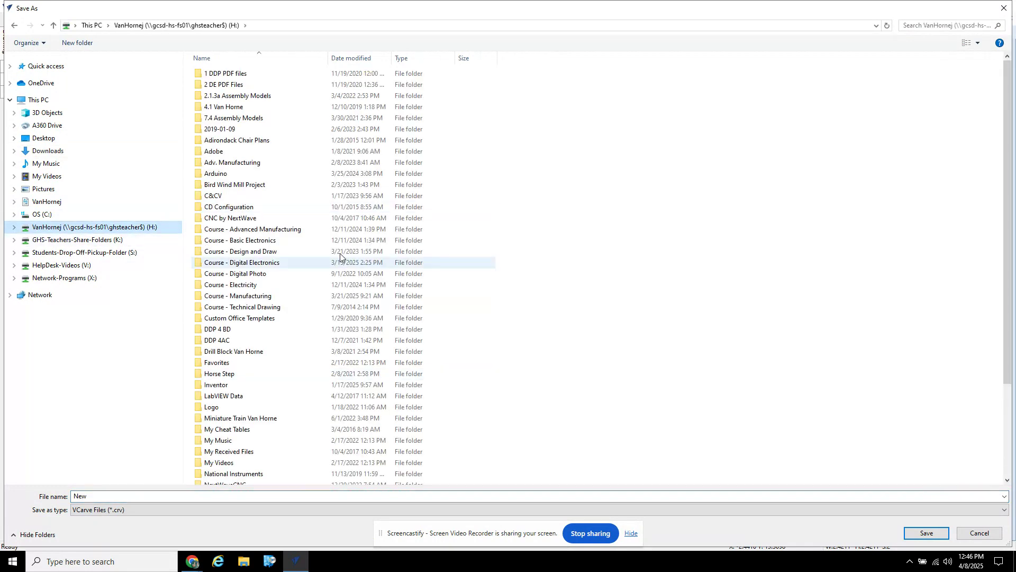
{"action": "double_click", "coordinate": [80, 498]}
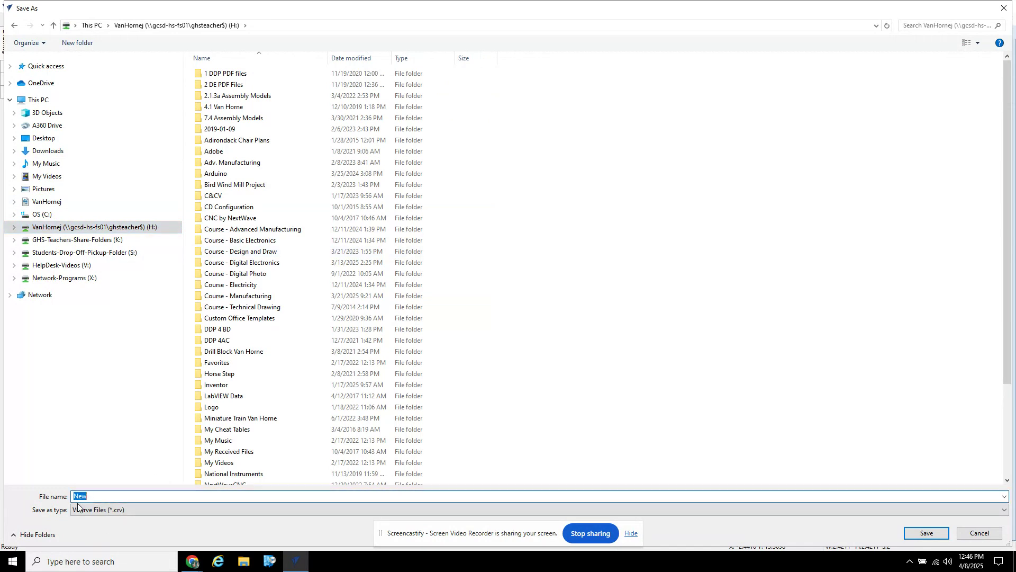
{"action": "type", "text": "Van H"}
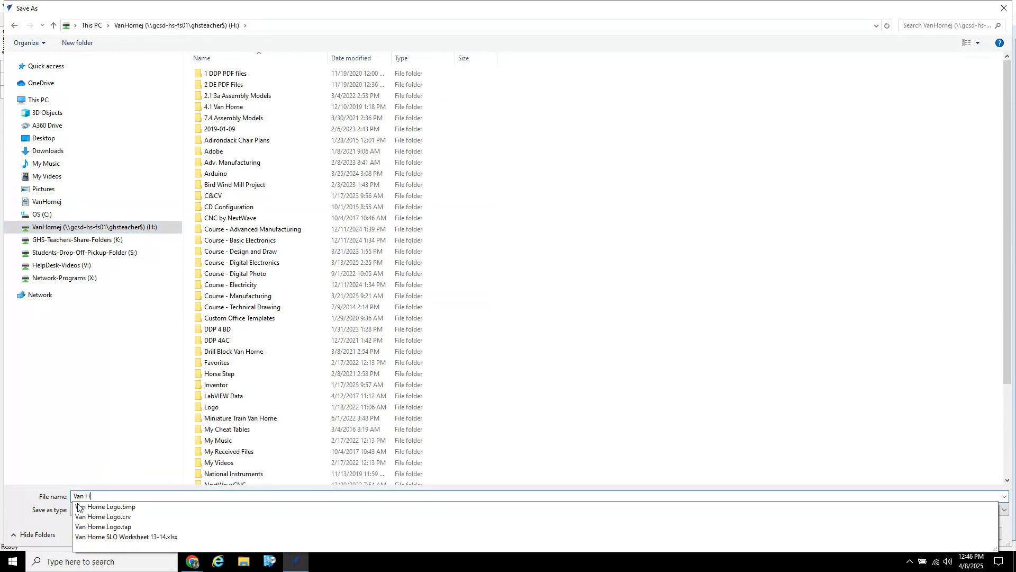
{"action": "type", "text": "orne Logo"}
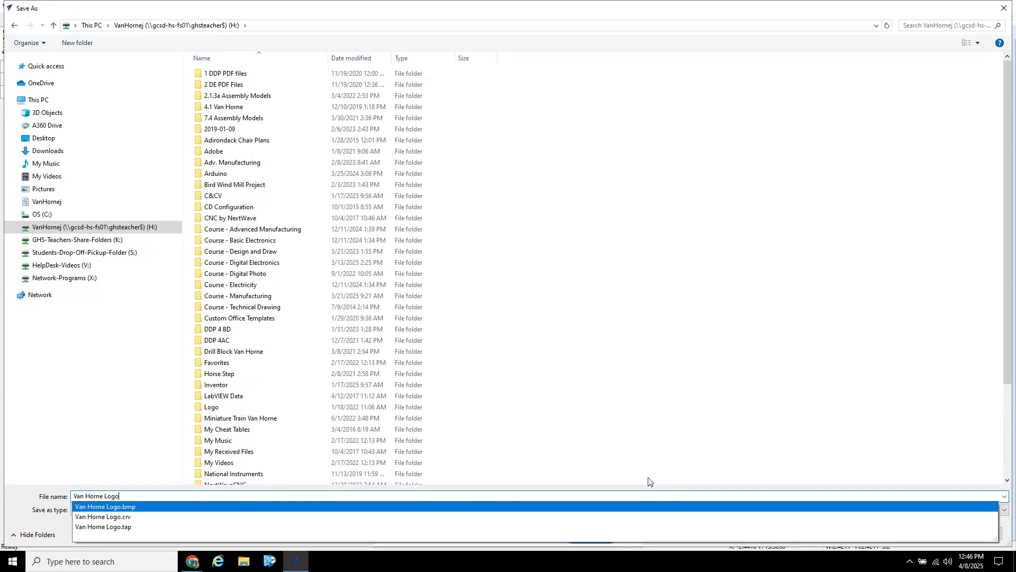
{"action": "left_click", "coordinate": [720, 448]}
{"action": "left_click", "coordinate": [927, 533]}
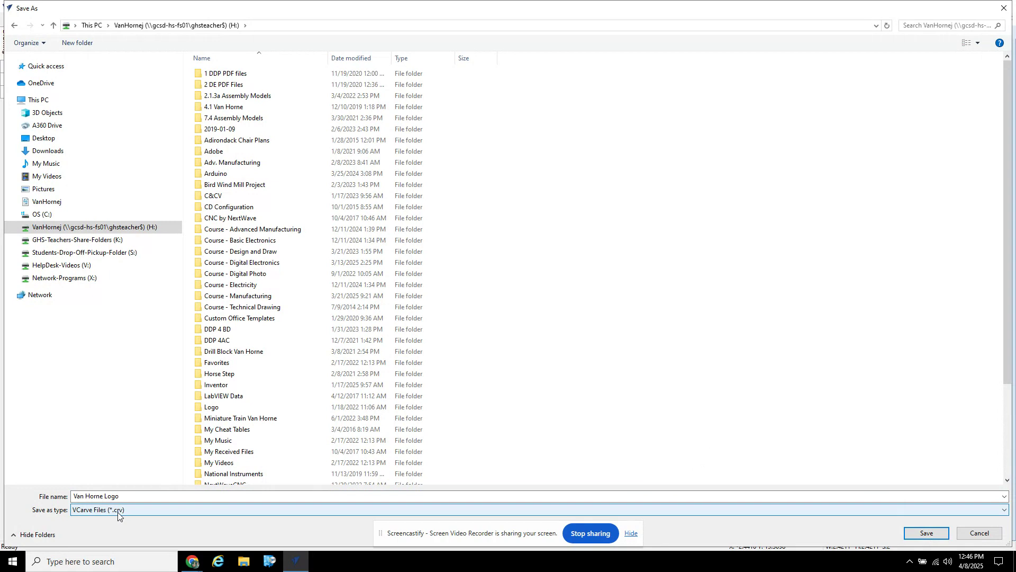
{"action": "left_click", "coordinate": [947, 533]}
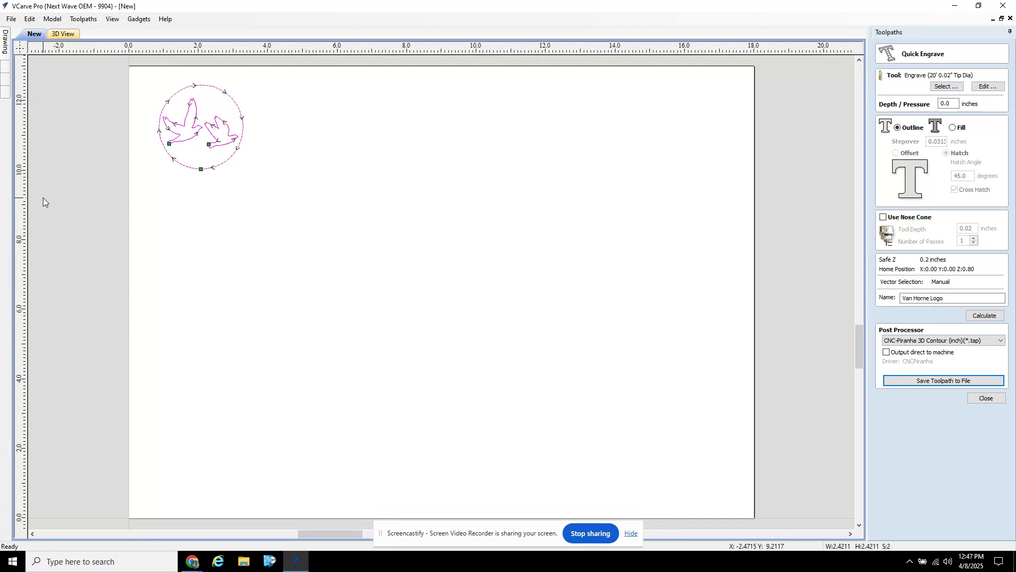
{"action": "left_click", "coordinate": [929, 298]}
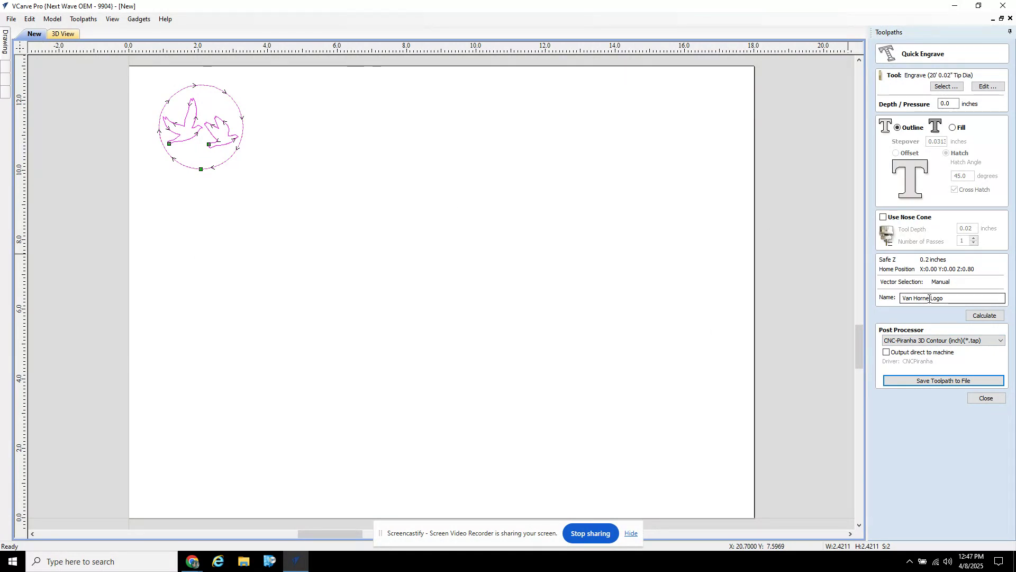